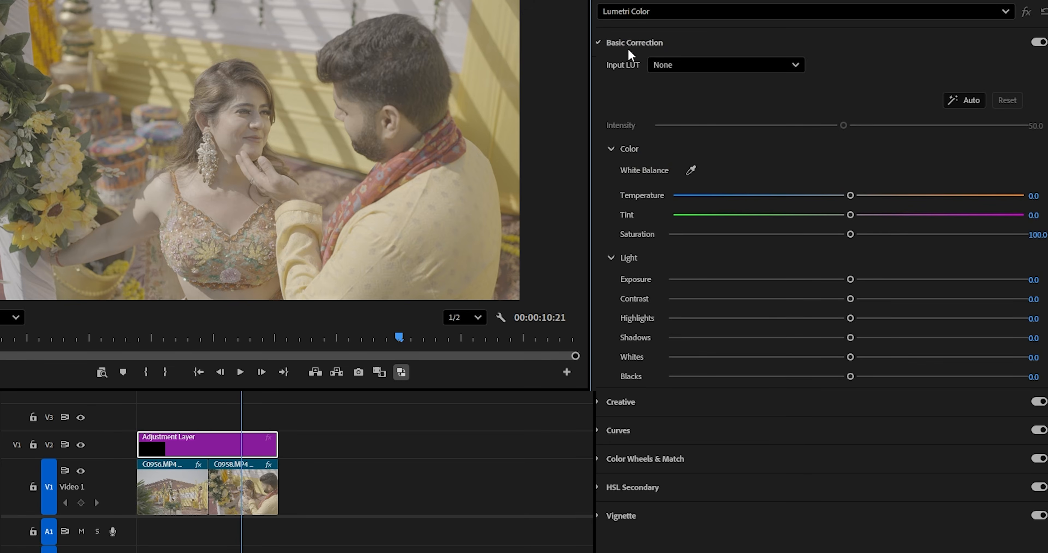
Apply the SGamut3CineSLog3 to LC-709 Type A conversion file as the Input LUT in Basic Correction.
{"action": "left_click", "coordinate": [707, 65]}
{"action": "left_click", "coordinate": [684, 121]}
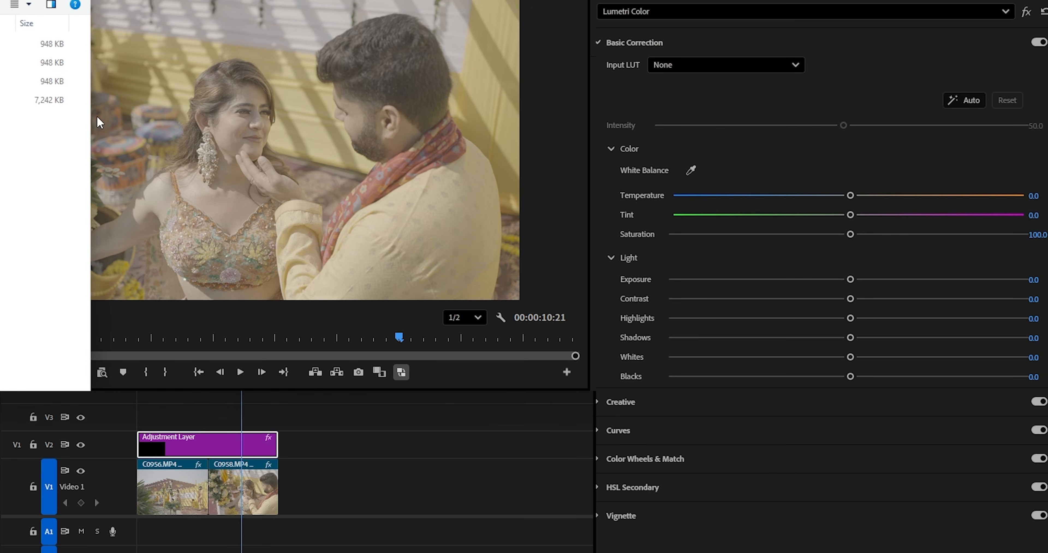
{"action": "double_click", "coordinate": [33, 63]}
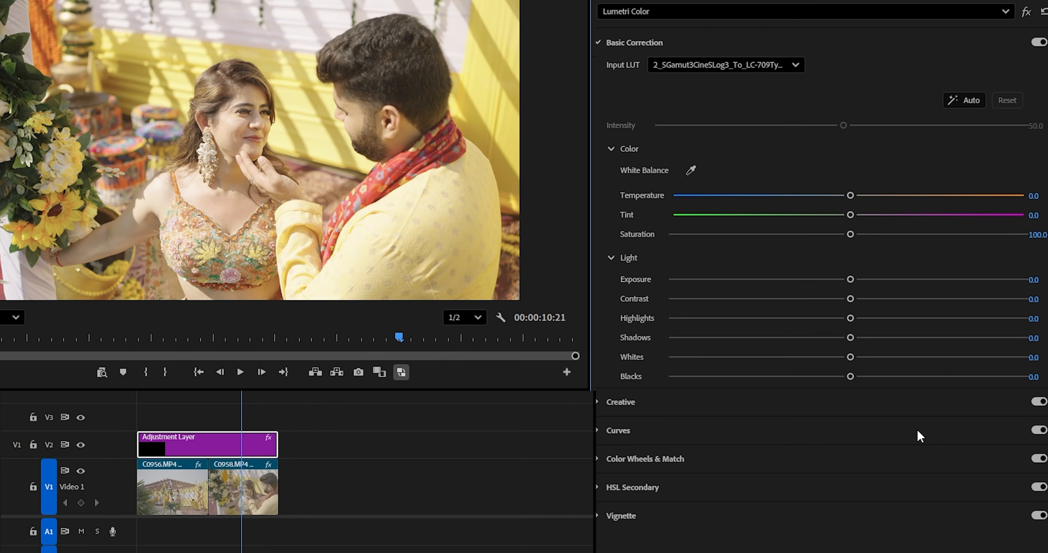
Lower the Whites to about -10.1, Highlights to about -33.7 and Shadows to about -24.3 on the adjustment layer.
{"action": "mouse_move", "coordinate": [534, 396]}
{"action": "left_mouse_down"}
{"action": "mouse_move", "coordinate": [486, 396]}
{"action": "mouse_move", "coordinate": [532, 396]}
{"action": "left_mouse_up"}
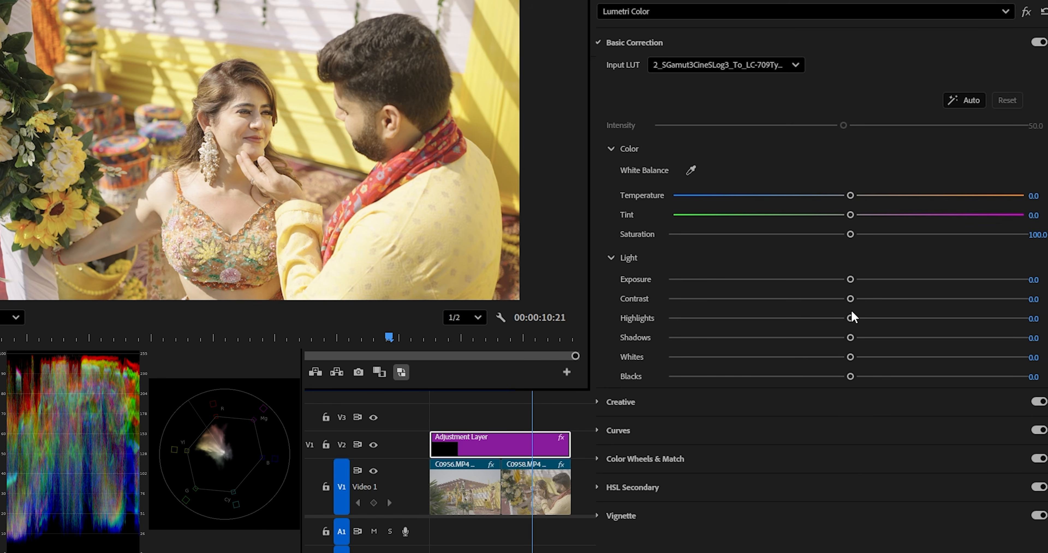
{"action": "left_click_drag", "start_coordinate": [855, 358], "coordinate": [831, 360]}
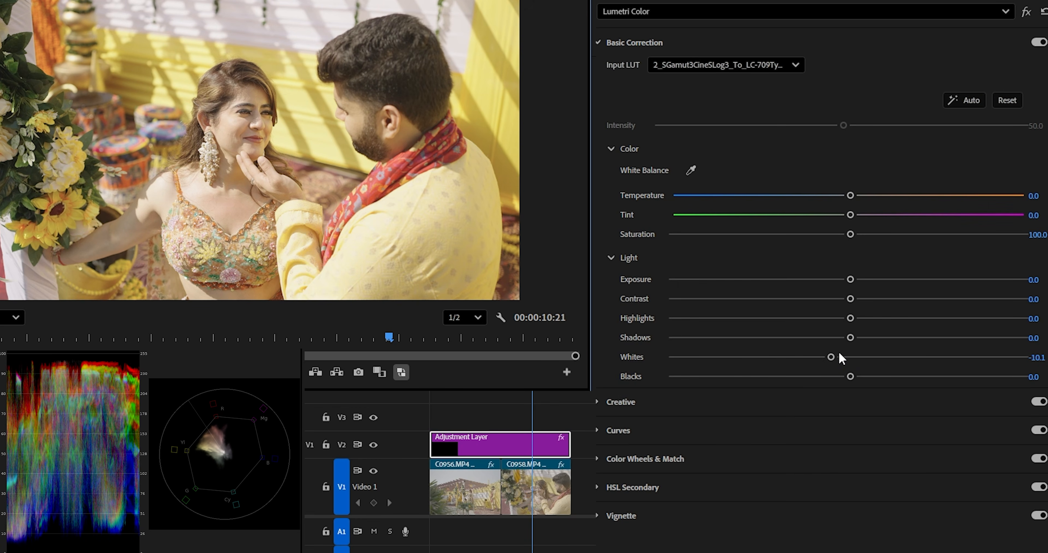
{"action": "left_click_drag", "start_coordinate": [853, 320], "coordinate": [789, 314]}
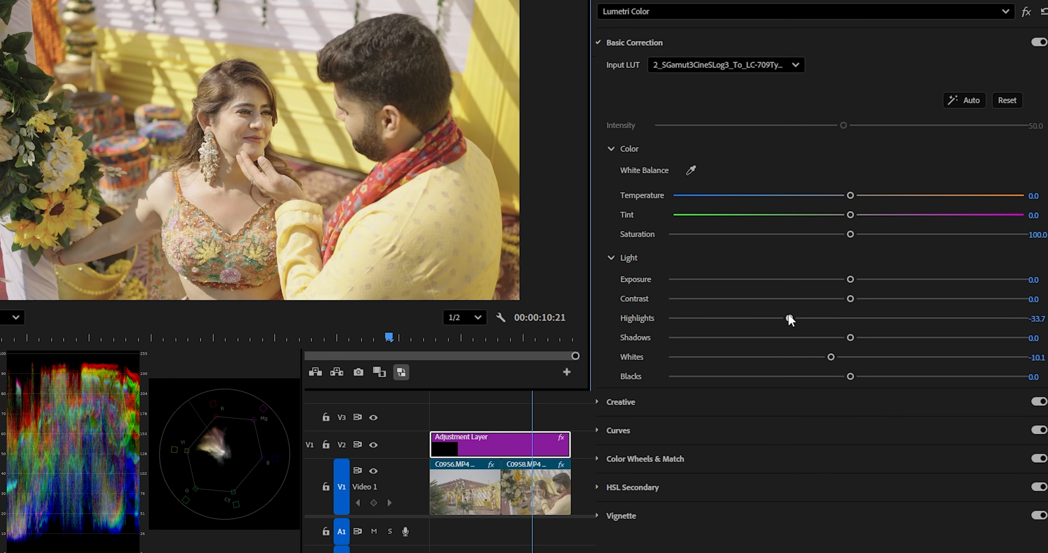
{"action": "left_click_drag", "start_coordinate": [850, 338], "coordinate": [806, 338]}
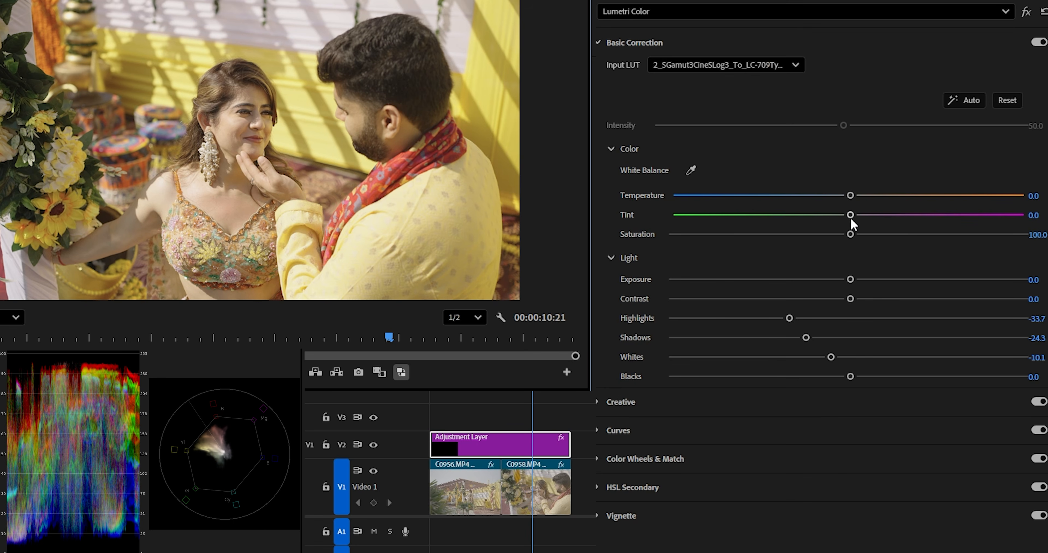
Set Tint to 4, Blacks to about -5.3 and Contrast to about 10.5 in Basic Correction.
{"action": "left_click_drag", "start_coordinate": [848, 215], "coordinate": [855, 216]}
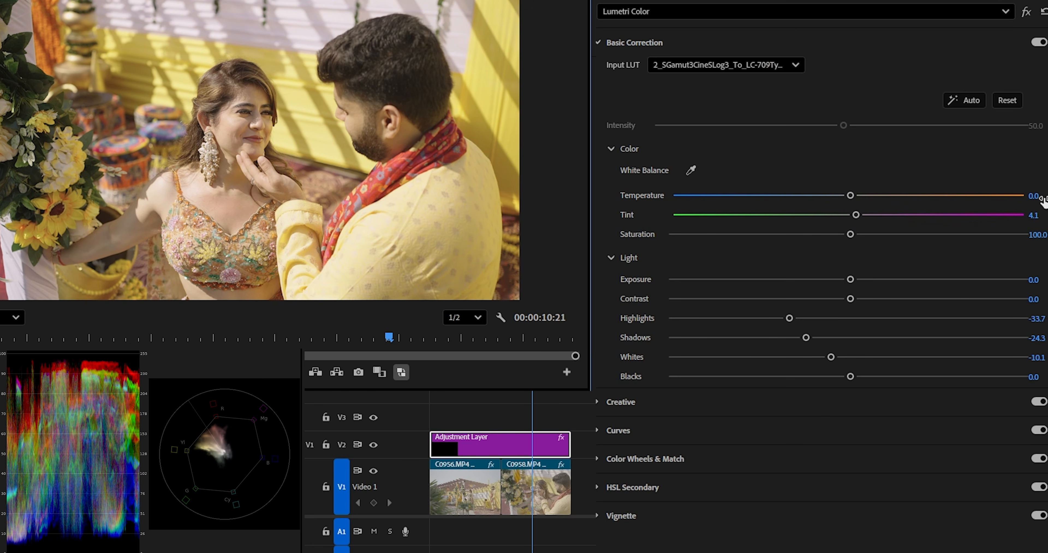
{"action": "left_click", "coordinate": [1035, 214]}
{"action": "type", "text": "4"}
{"action": "key", "text": "Return"}
{"action": "mouse_move", "coordinate": [850, 377]}
{"action": "left_mouse_down"}
{"action": "mouse_move", "coordinate": [830, 378]}
{"action": "mouse_move", "coordinate": [839, 378]}
{"action": "left_mouse_up"}
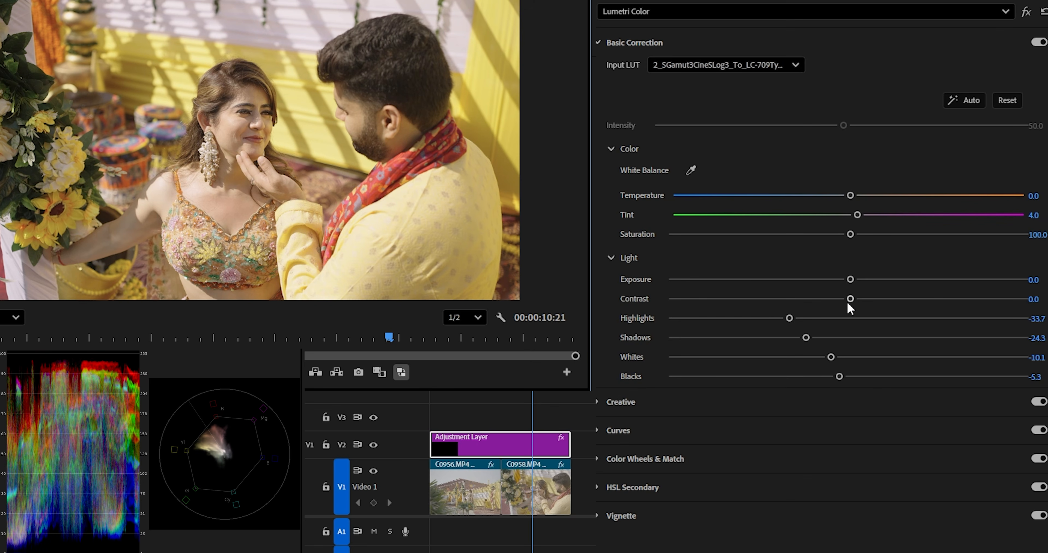
{"action": "left_click_drag", "start_coordinate": [850, 302], "coordinate": [867, 309]}
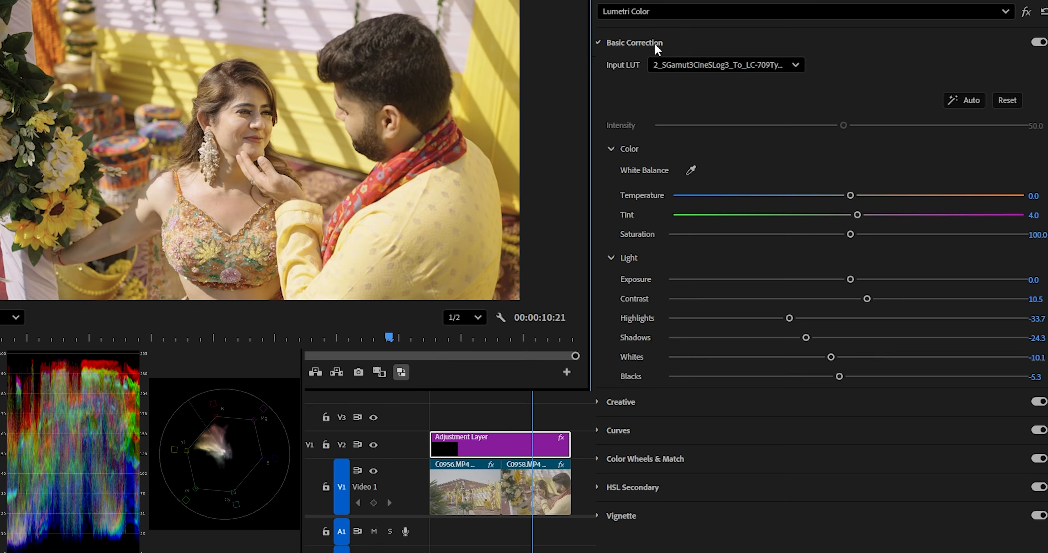
Shape the white RGB curve into a faded S-curve with raised blacks, lowered whites and added shadow, midtone and highlight points.
{"action": "left_click", "coordinate": [655, 44]}
{"action": "left_click", "coordinate": [646, 105]}
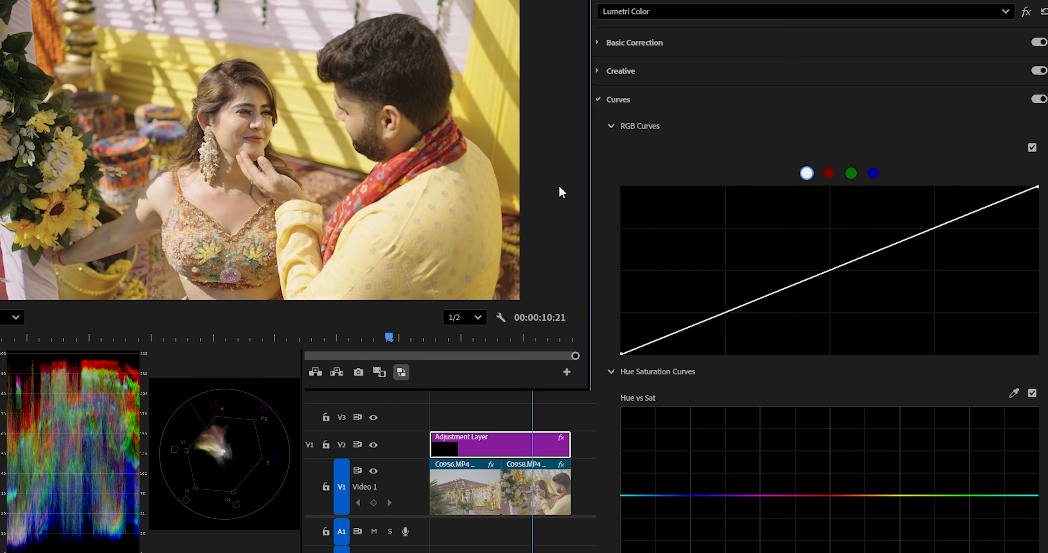
{"action": "mouse_move", "coordinate": [621, 352]}
{"action": "left_mouse_down"}
{"action": "mouse_move", "coordinate": [610, 335]}
{"action": "mouse_move", "coordinate": [596, 349]}
{"action": "mouse_move", "coordinate": [608, 341]}
{"action": "left_mouse_up"}
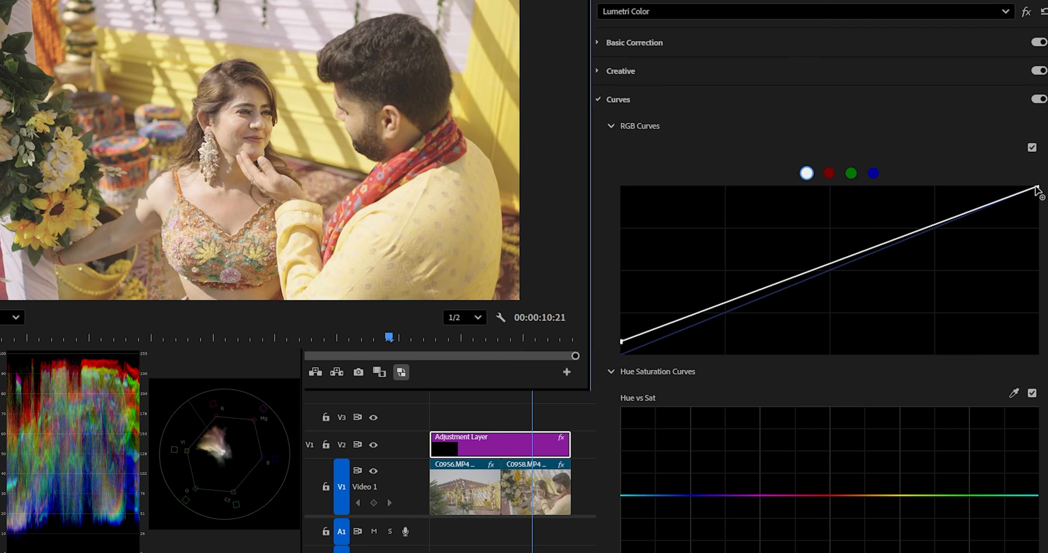
{"action": "left_click_drag", "start_coordinate": [1039, 187], "coordinate": [1037, 198]}
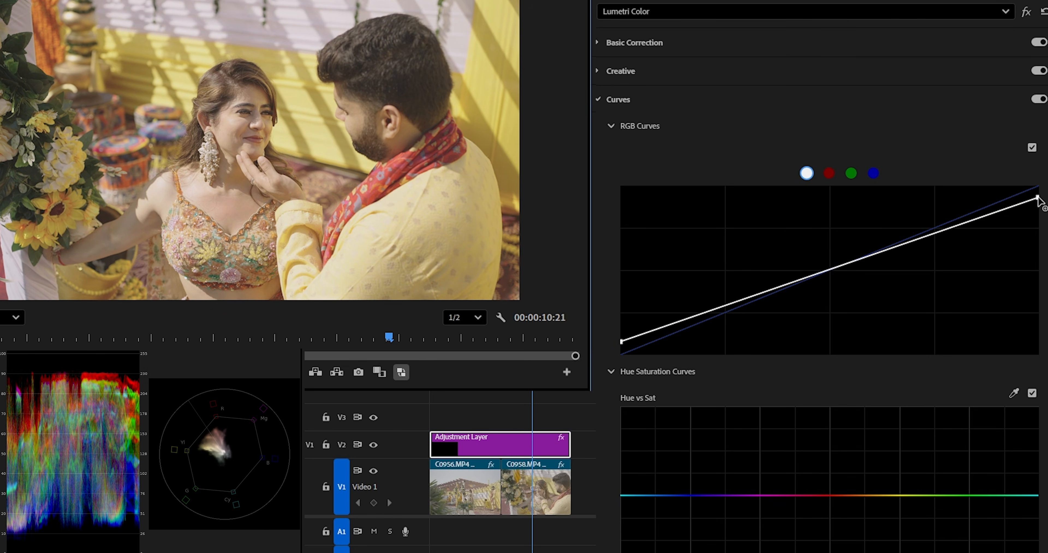
{"action": "left_click_drag", "start_coordinate": [671, 327], "coordinate": [666, 333]}
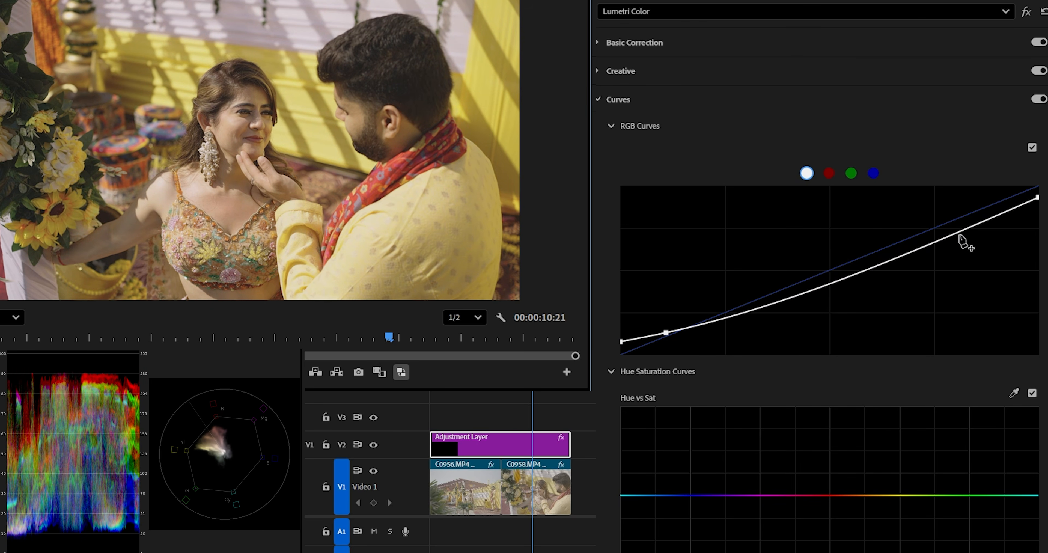
{"action": "left_click_drag", "start_coordinate": [962, 235], "coordinate": [954, 223]}
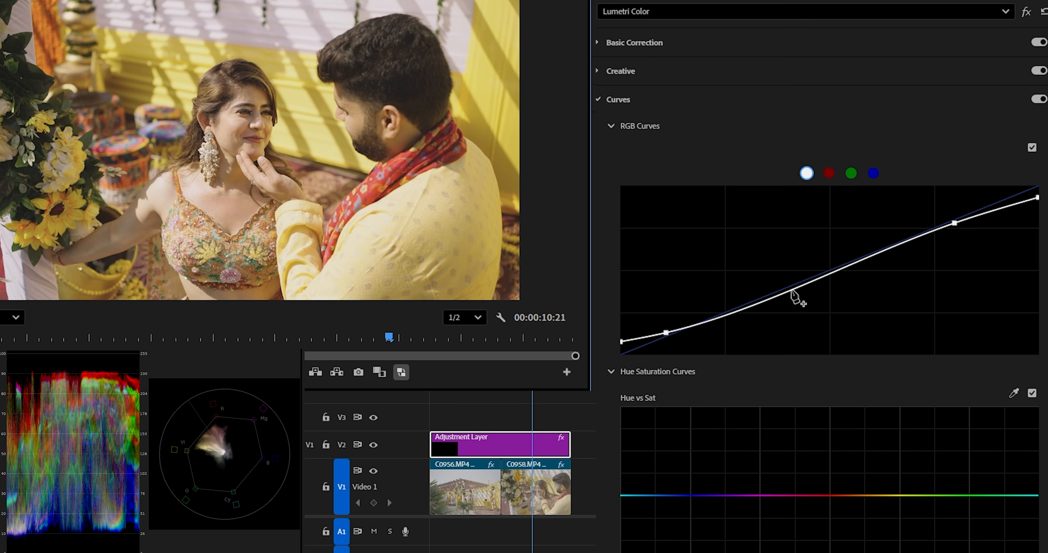
{"action": "left_click_drag", "start_coordinate": [792, 290], "coordinate": [794, 284]}
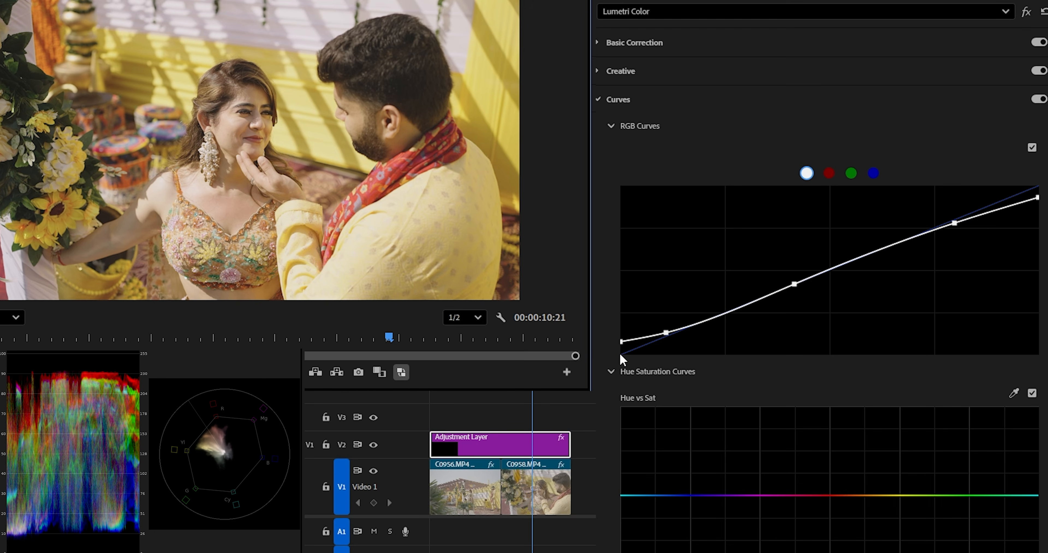
Refine the RGB curve by raising the black end slightly, lowering the white end further and adjusting the highlight and shadow points.
{"action": "left_click_drag", "start_coordinate": [621, 340], "coordinate": [611, 339]}
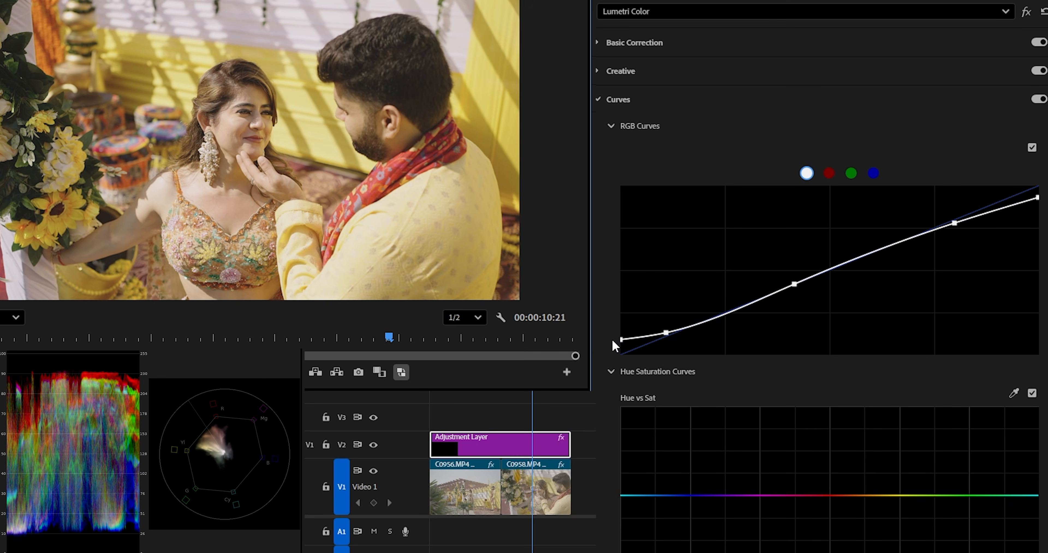
{"action": "left_click_drag", "start_coordinate": [1037, 198], "coordinate": [1037, 203]}
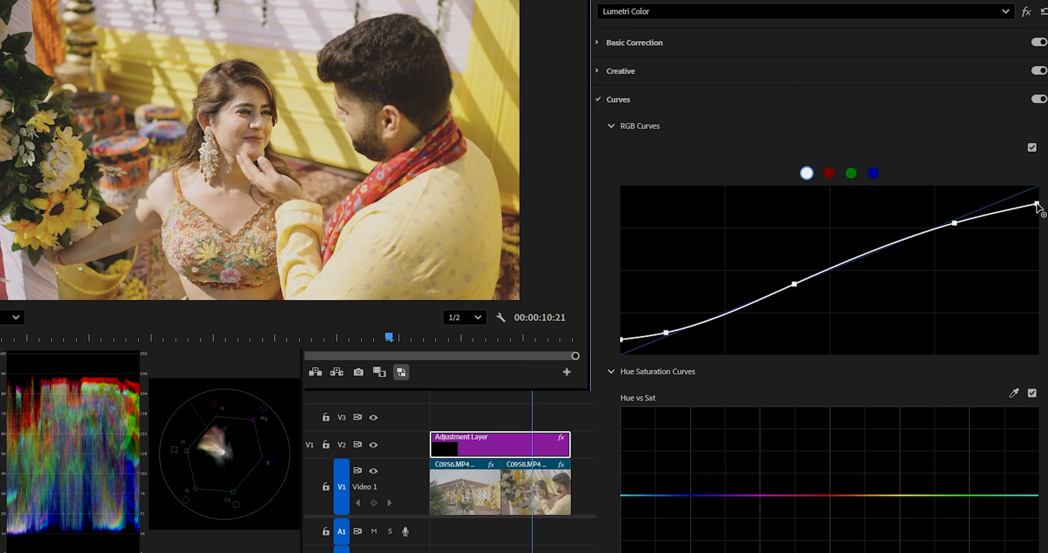
{"action": "left_click_drag", "start_coordinate": [953, 225], "coordinate": [944, 224]}
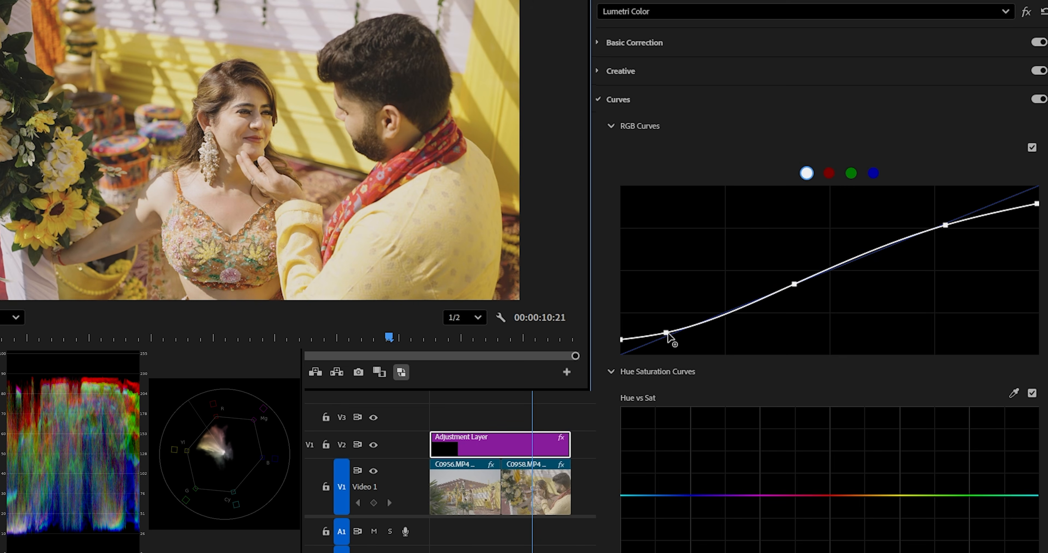
{"action": "left_click_drag", "start_coordinate": [667, 333], "coordinate": [672, 335]}
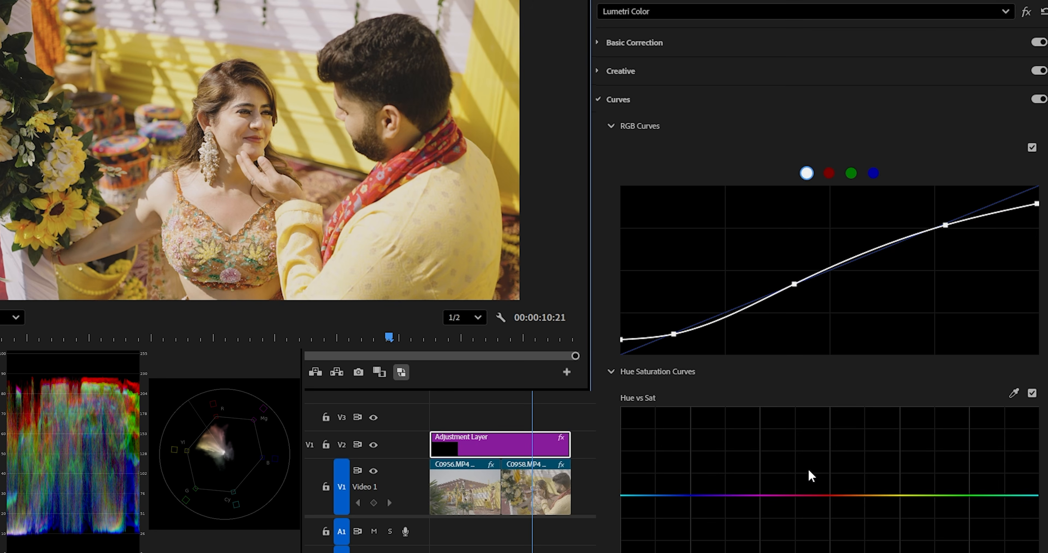
Sample the yellow backdrop for the Hue vs Sat curve and pull the yellow-to-green range down to desaturate it.
{"action": "scroll", "coordinate": [808, 467], "scroll_direction": "down", "scroll_amount": 3}
{"action": "left_click", "coordinate": [1014, 295]}
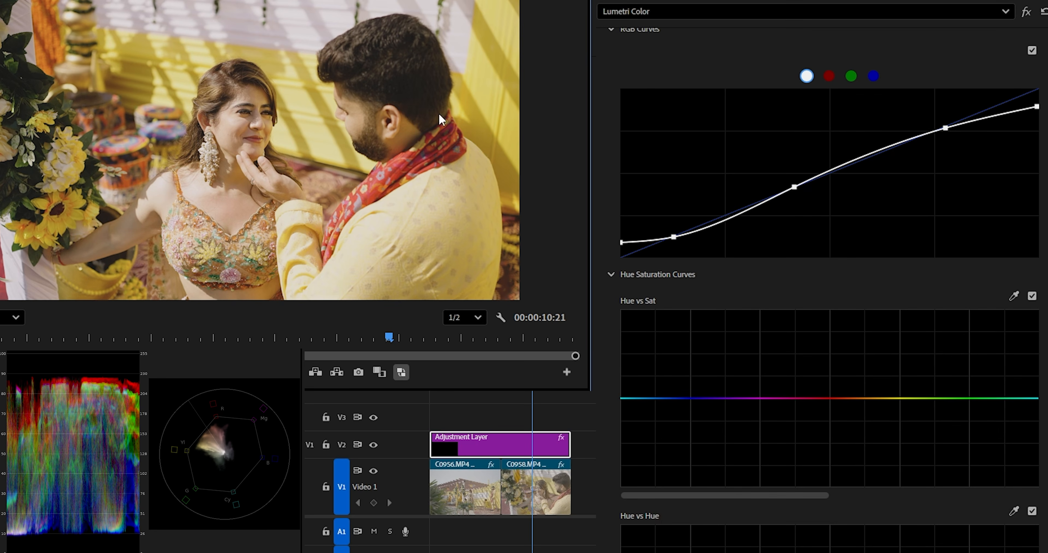
{"action": "left_click", "coordinate": [490, 90]}
{"action": "left_click", "coordinate": [990, 399]}
{"action": "left_click_drag", "start_coordinate": [907, 398], "coordinate": [942, 426]}
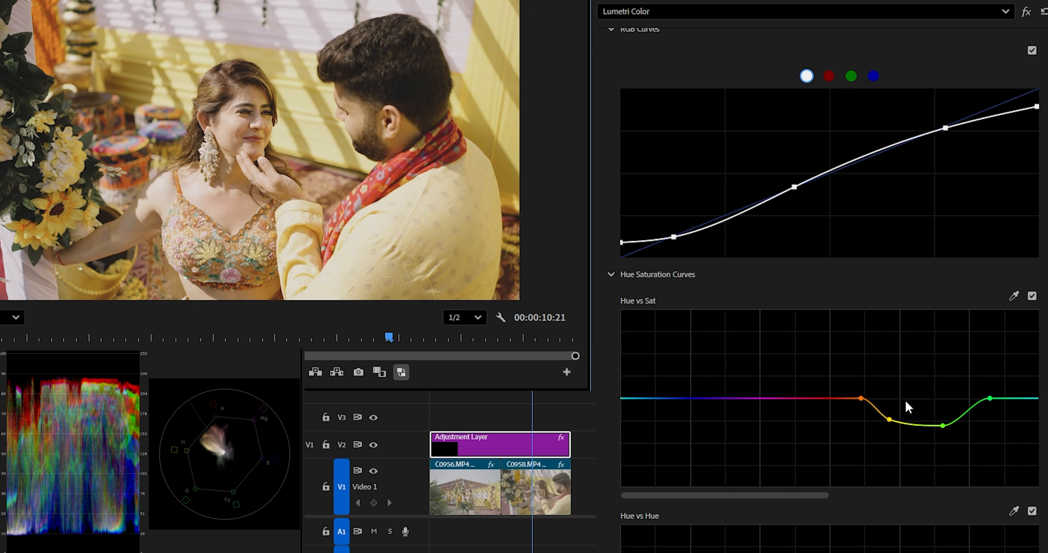
Add points around the yellow-to-green range of the Hue vs Luma curve and pull that range down to darken it.
{"action": "scroll", "coordinate": [672, 355], "scroll_direction": "down", "scroll_amount": 10}
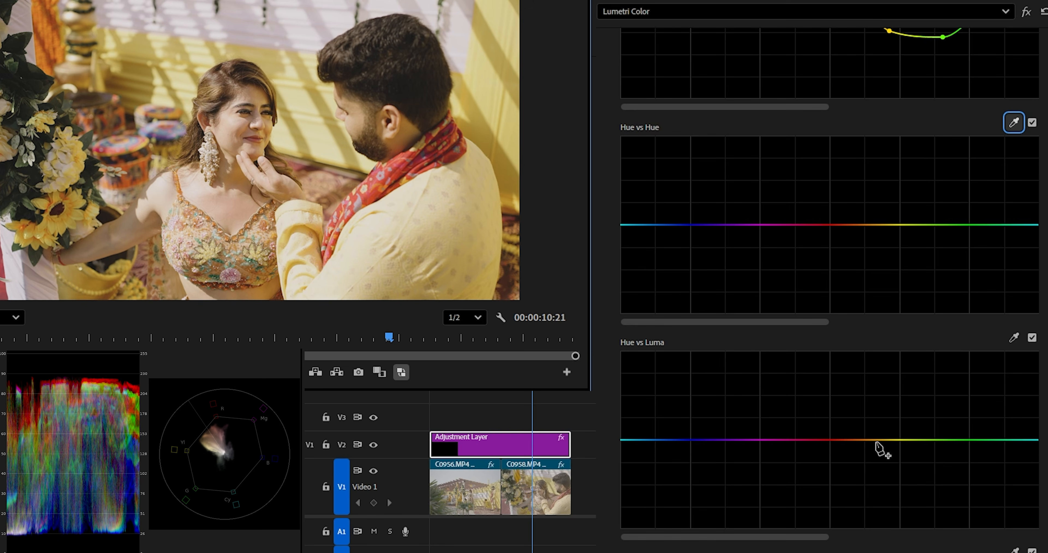
{"action": "left_click", "coordinate": [876, 440]}
{"action": "left_click", "coordinate": [1002, 440]}
{"action": "left_click_drag", "start_coordinate": [931, 440], "coordinate": [934, 464]}
{"action": "left_click_drag", "start_coordinate": [878, 441], "coordinate": [950, 462]}
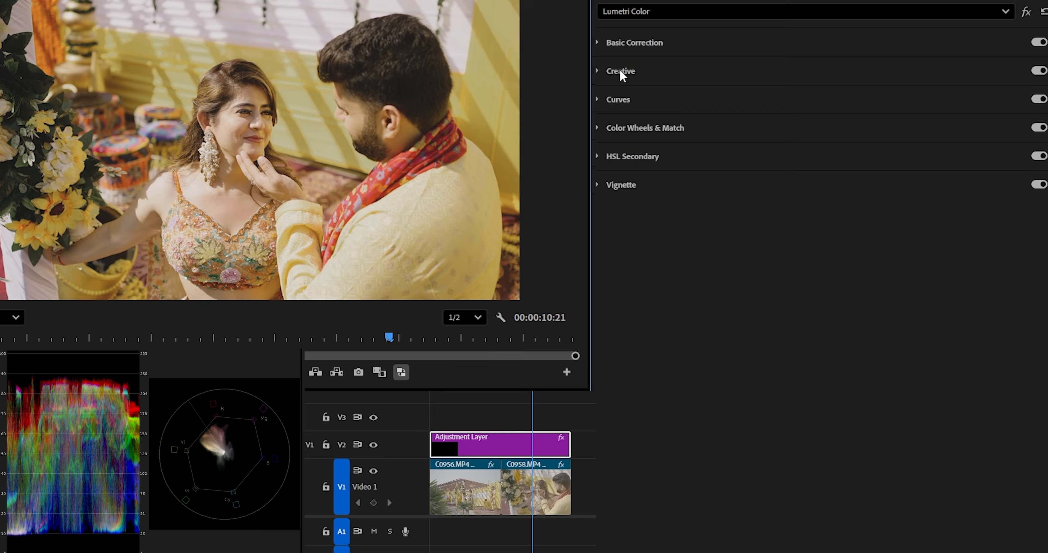
Apply the 03T creative look and reduce its intensity to about 26.6.
{"action": "left_click", "coordinate": [620, 70]}
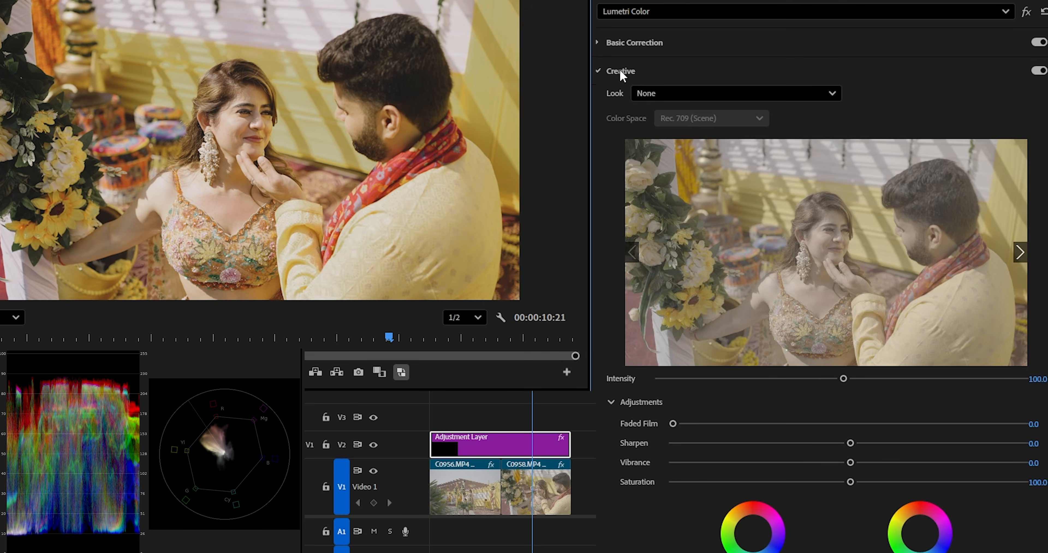
{"action": "left_click", "coordinate": [663, 94]}
{"action": "left_click", "coordinate": [672, 145]}
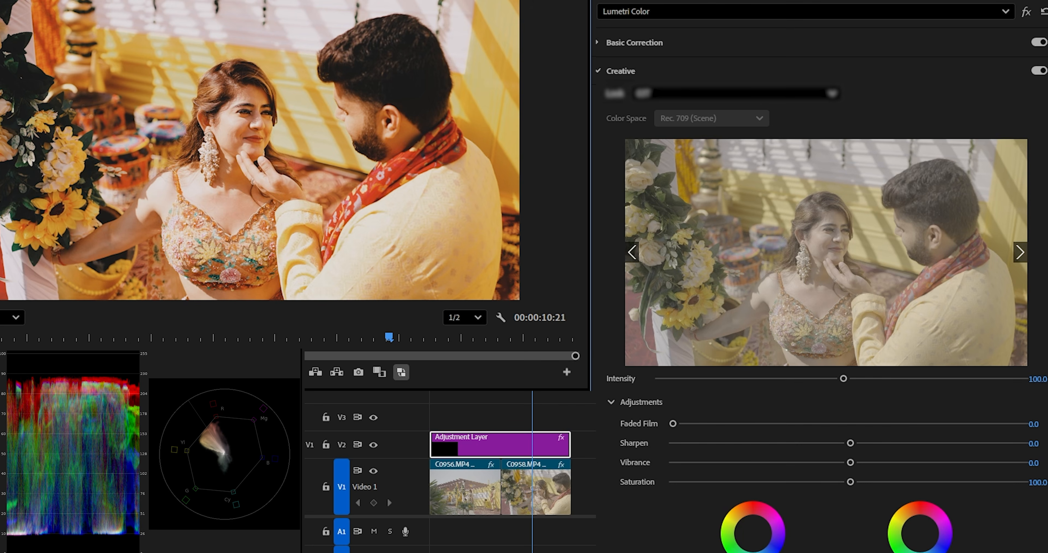
{"action": "left_click_drag", "start_coordinate": [843, 378], "coordinate": [707, 364]}
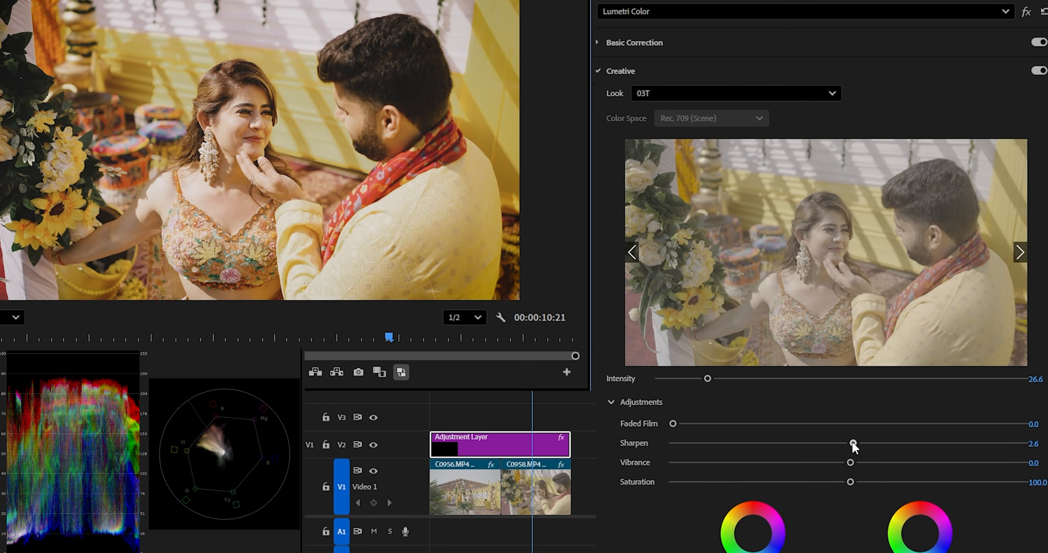
Set the creative adjustments to about 26.6 Sharpen, 15.2 Vibrance and 18.3 Faded Film.
{"action": "left_click_drag", "start_coordinate": [851, 442], "coordinate": [875, 463]}
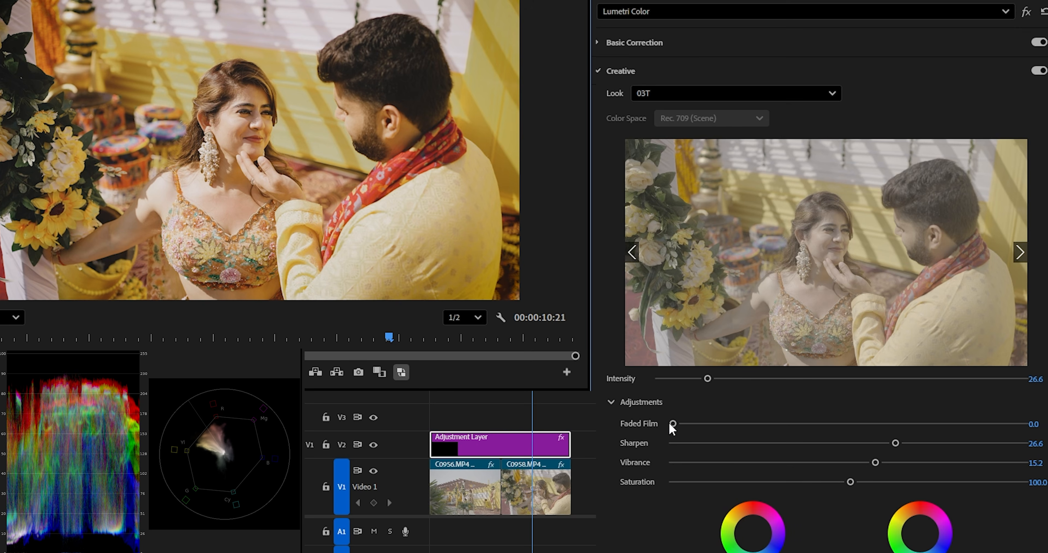
{"action": "left_click_drag", "start_coordinate": [671, 422], "coordinate": [737, 430]}
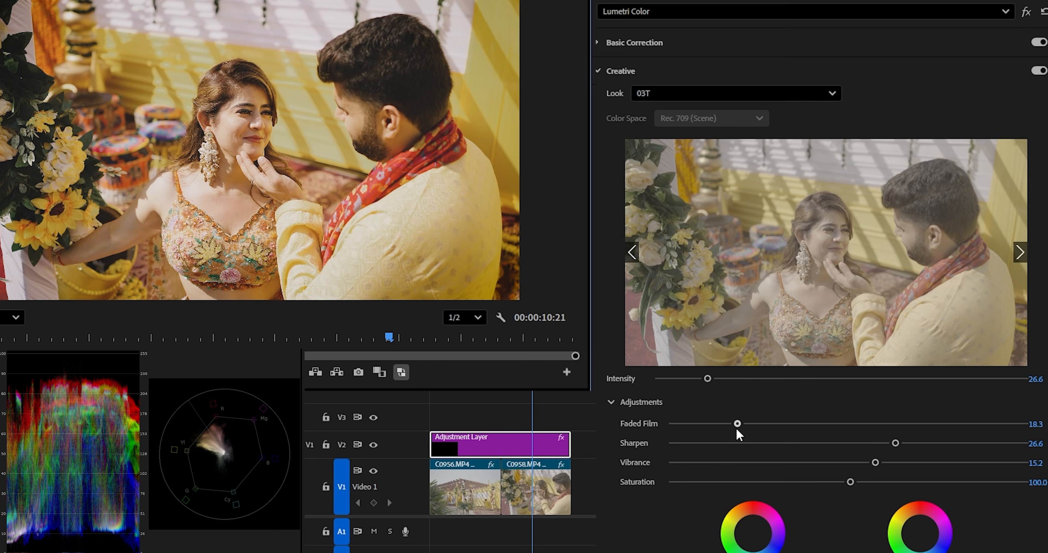
{"action": "left_click", "coordinate": [635, 64]}
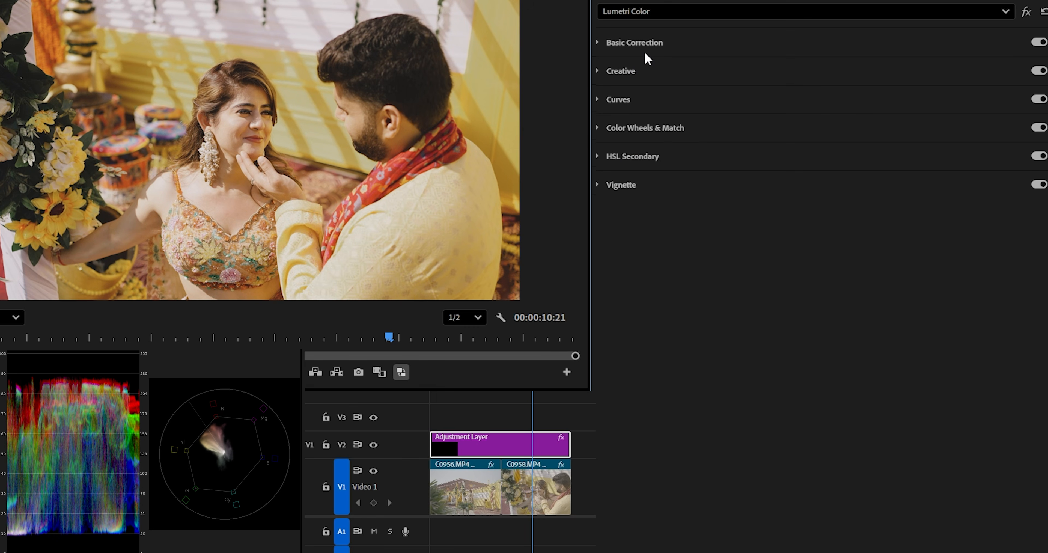
Add a slight dark vignette by lowering its Amount, and scrub across both clips to check the grade.
{"action": "left_click", "coordinate": [636, 186]}
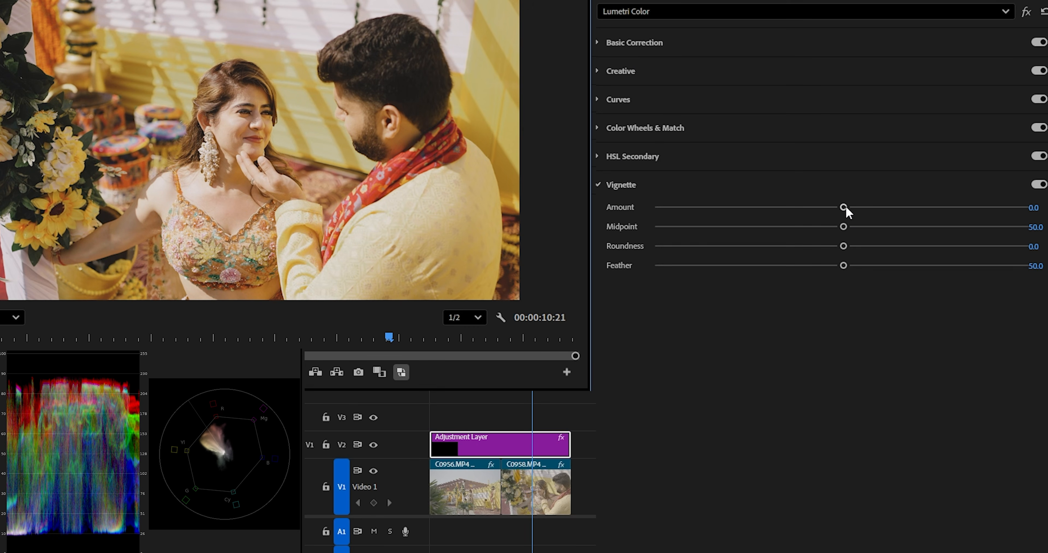
{"action": "left_click_drag", "start_coordinate": [847, 208], "coordinate": [821, 221]}
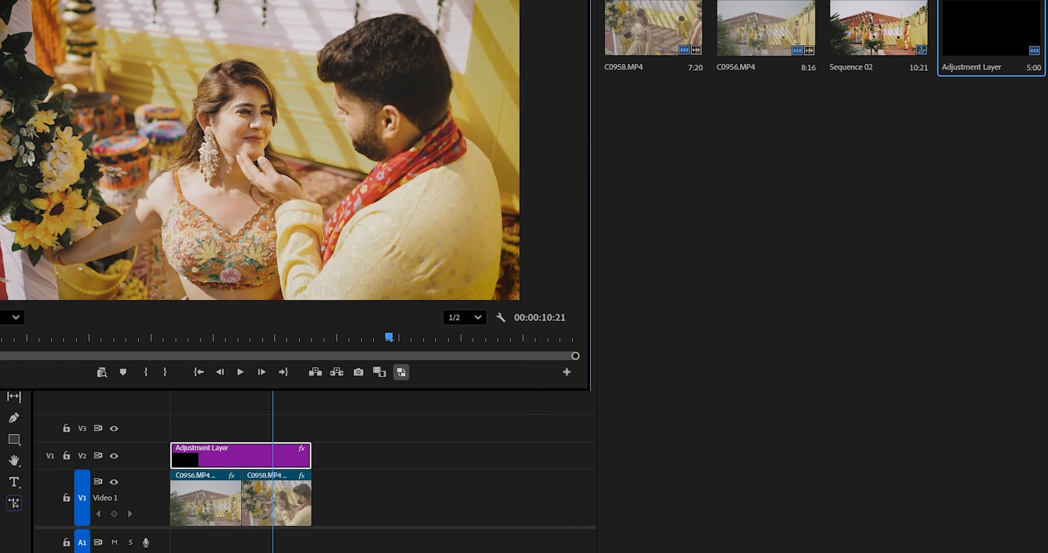
{"action": "left_click", "coordinate": [198, 392]}
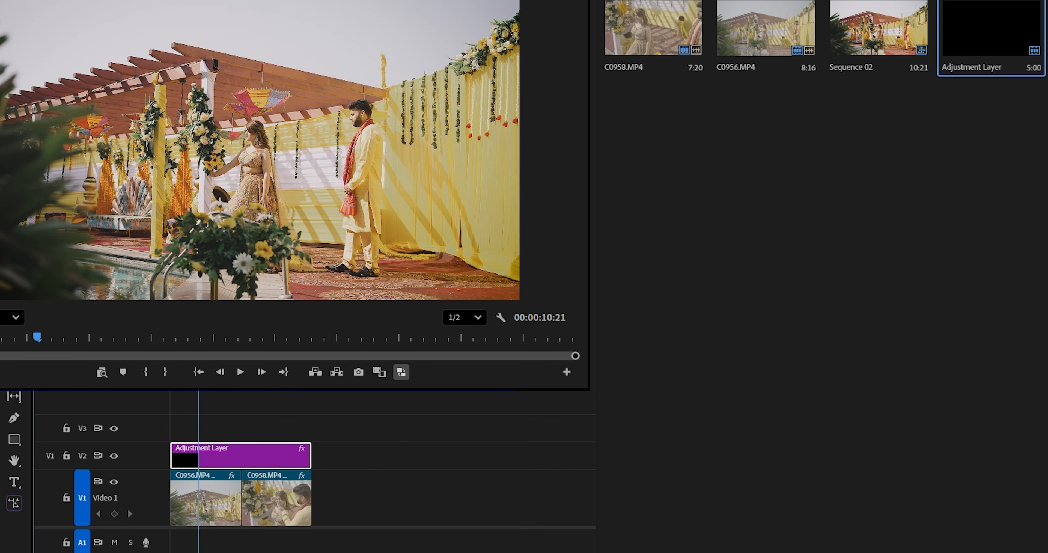
{"action": "left_click_drag", "start_coordinate": [198, 392], "coordinate": [253, 391]}
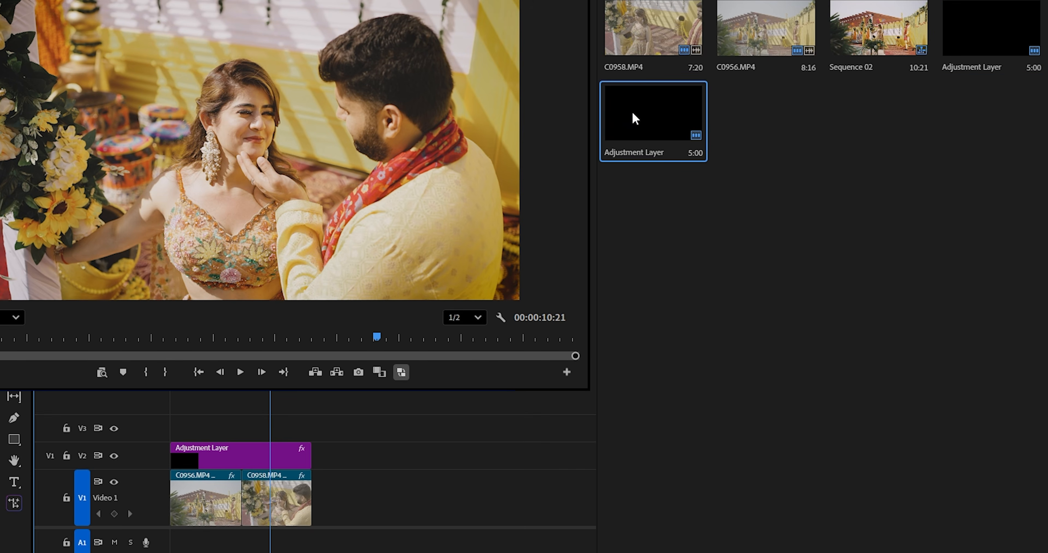
Place the new adjustment layer on track V3 above the first one and extend it to the end of the clips.
{"action": "left_click", "coordinate": [764, 416]}
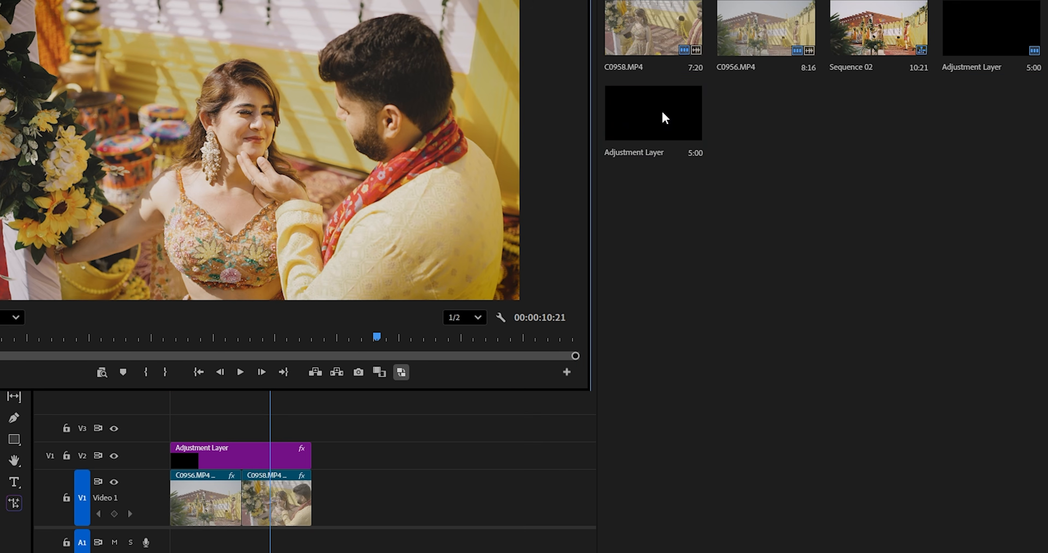
{"action": "left_click_drag", "start_coordinate": [662, 118], "coordinate": [154, 425]}
{"action": "left_click_drag", "start_coordinate": [244, 426], "coordinate": [311, 426]}
Search the effects for "blur fx" and apply FI: Blur FX to the adjustment layer on track V3.
{"action": "left_click", "coordinate": [866, 5]}
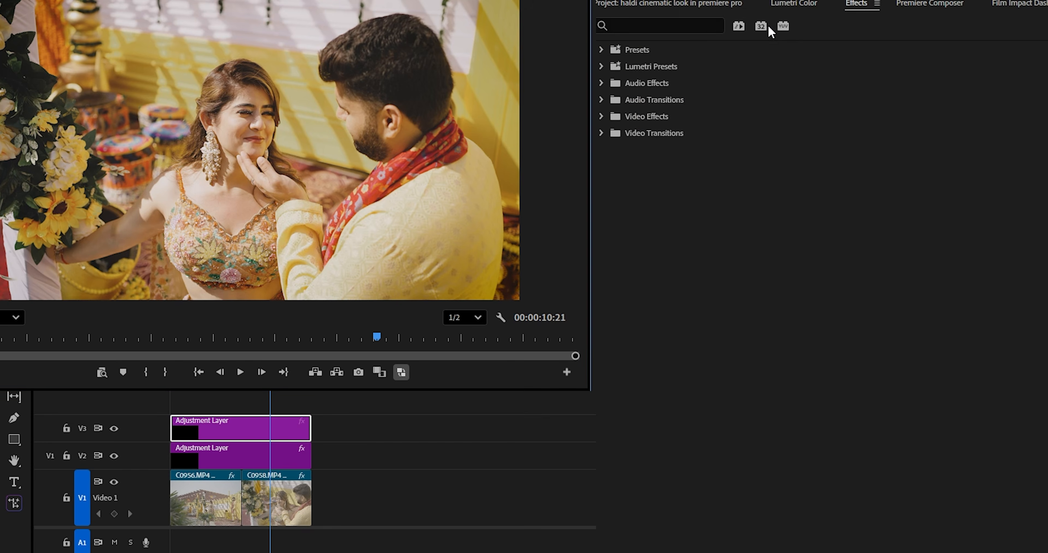
{"action": "left_click", "coordinate": [659, 25]}
{"action": "type", "text": "blur"}
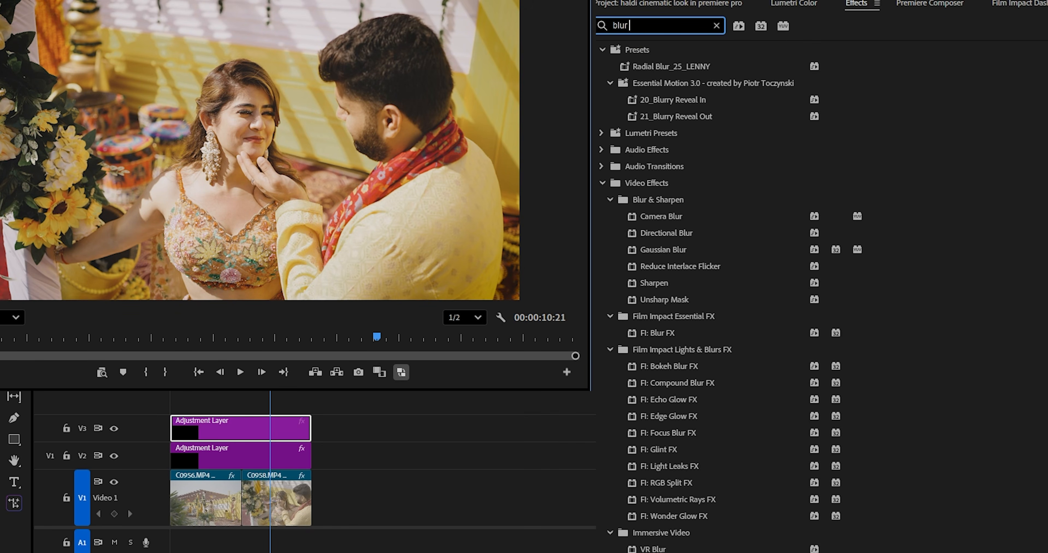
{"action": "type", "text": " fx"}
{"action": "left_click", "coordinate": [647, 150]}
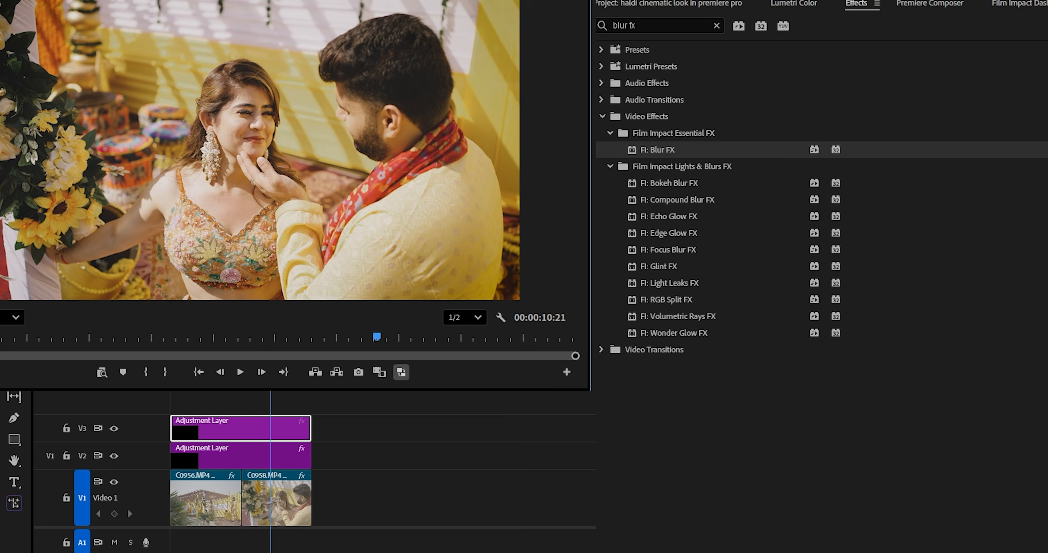
{"action": "left_click_drag", "start_coordinate": [647, 150], "coordinate": [259, 430]}
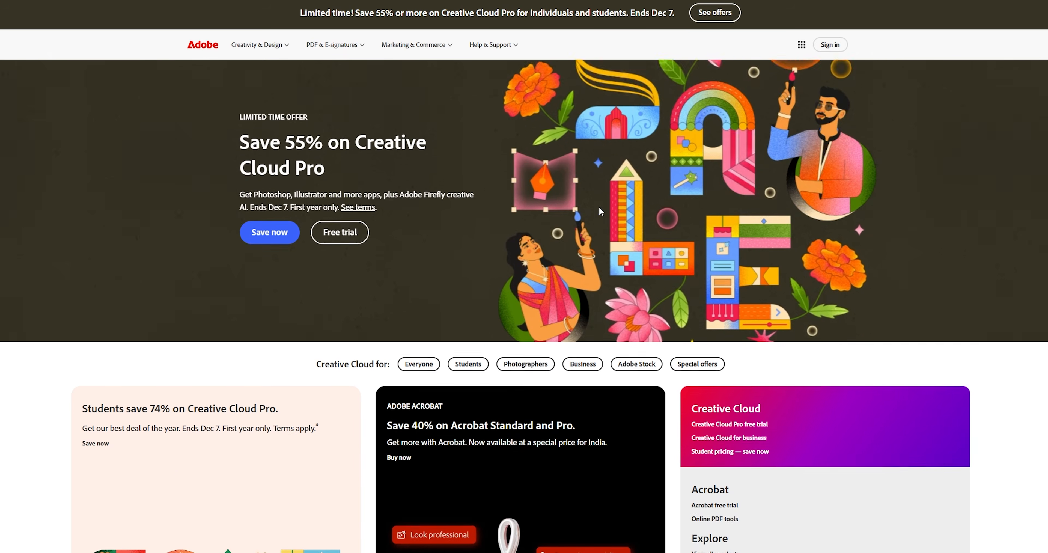
Switch to the Adobe website, open the students Creative Cloud Pro offer and look through its page.
{"action": "scroll", "coordinate": [598, 206], "scroll_direction": "down", "scroll_amount": 5}
{"action": "left_click", "coordinate": [466, 176]}
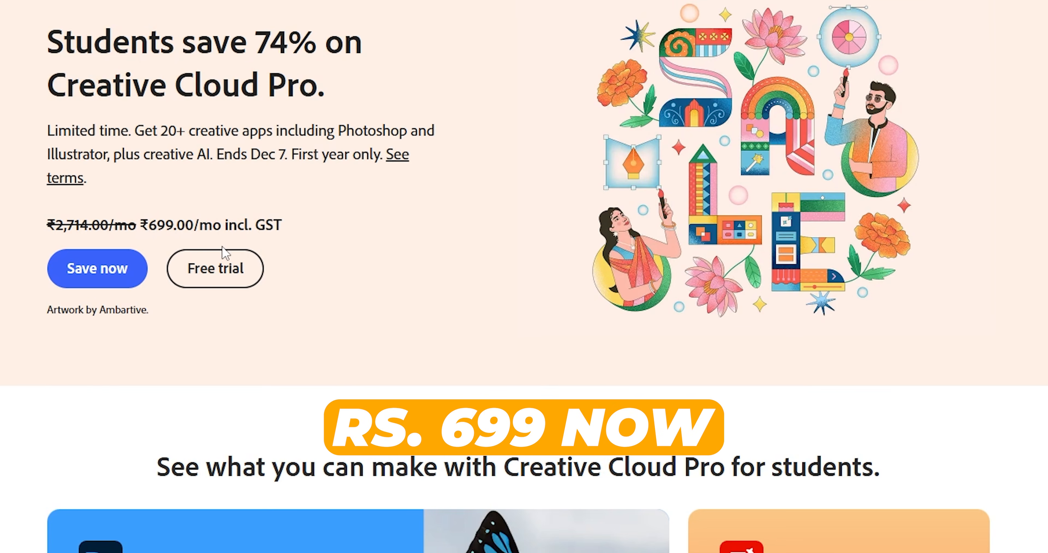
{"action": "scroll", "coordinate": [472, 238], "scroll_direction": "down", "scroll_amount": 15}
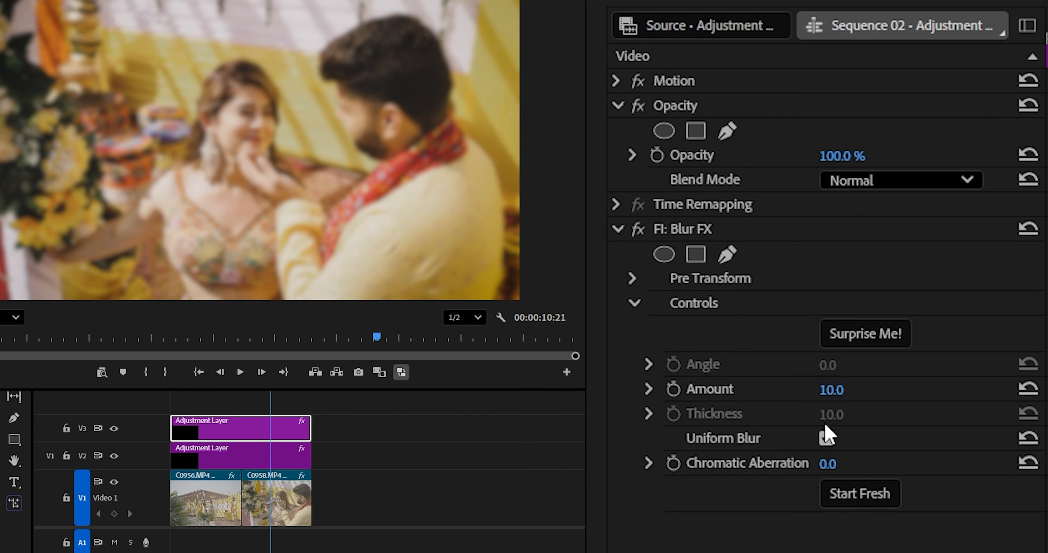
Set the Blur FX Amount to 2 and its Chromatic Aberration to 100.
{"action": "left_click_drag", "start_coordinate": [834, 393], "coordinate": [829, 393]}
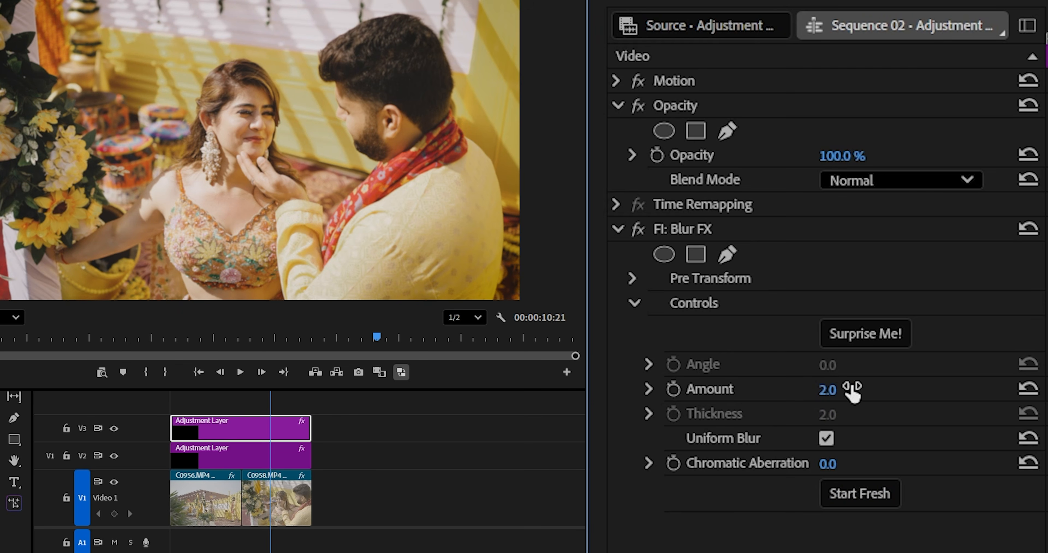
{"action": "left_click_drag", "start_coordinate": [828, 464], "coordinate": [859, 464]}
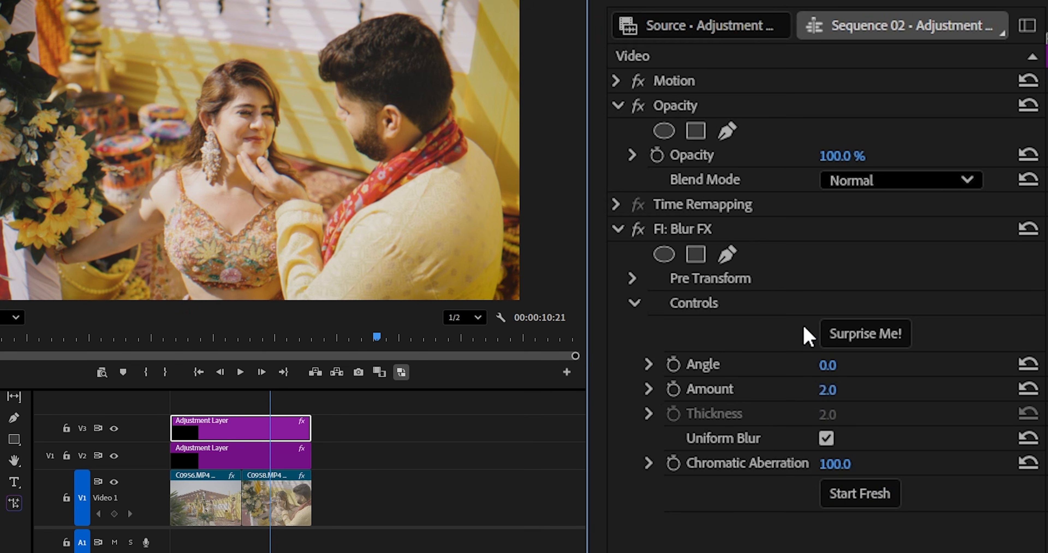
Add an ellipse mask to Blur FX and enlarge and position it around the couple in the embrace shot.
{"action": "left_click", "coordinate": [664, 254]}
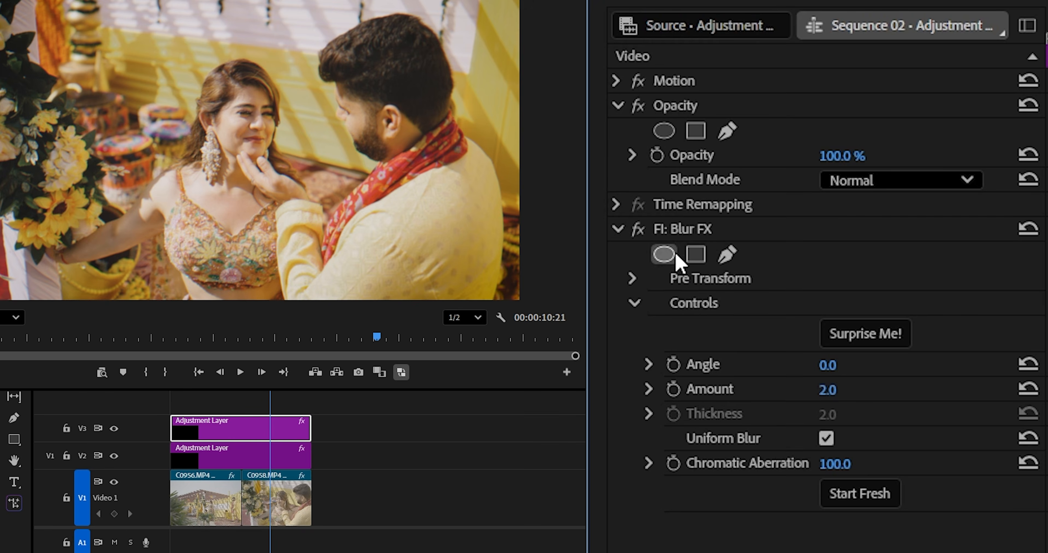
{"action": "left_click_drag", "start_coordinate": [242, 171], "coordinate": [174, 83]}
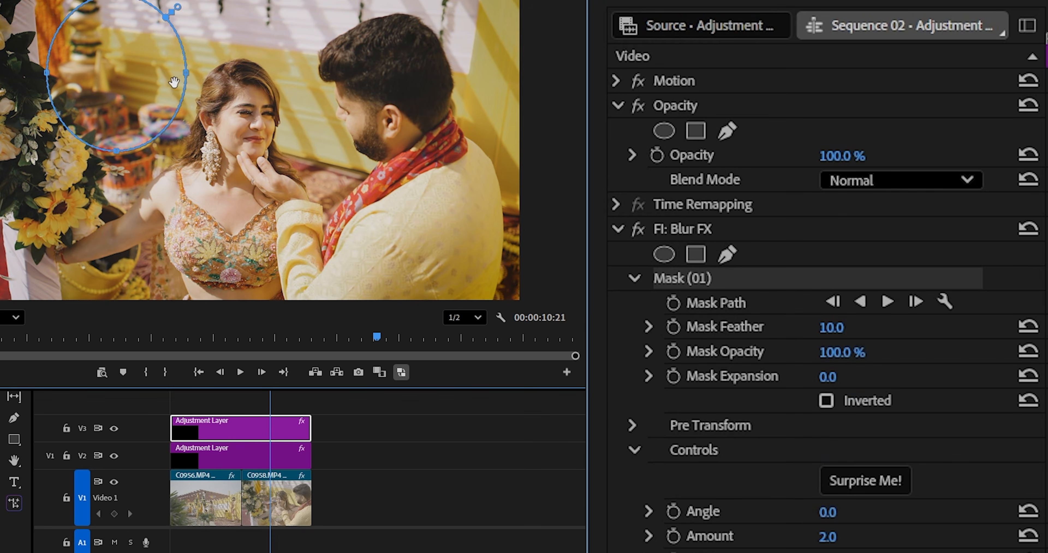
{"action": "scroll", "coordinate": [214, 118], "scroll_direction": "down", "scroll_amount": 2}
{"action": "left_click_drag", "start_coordinate": [215, 110], "coordinate": [446, 109]}
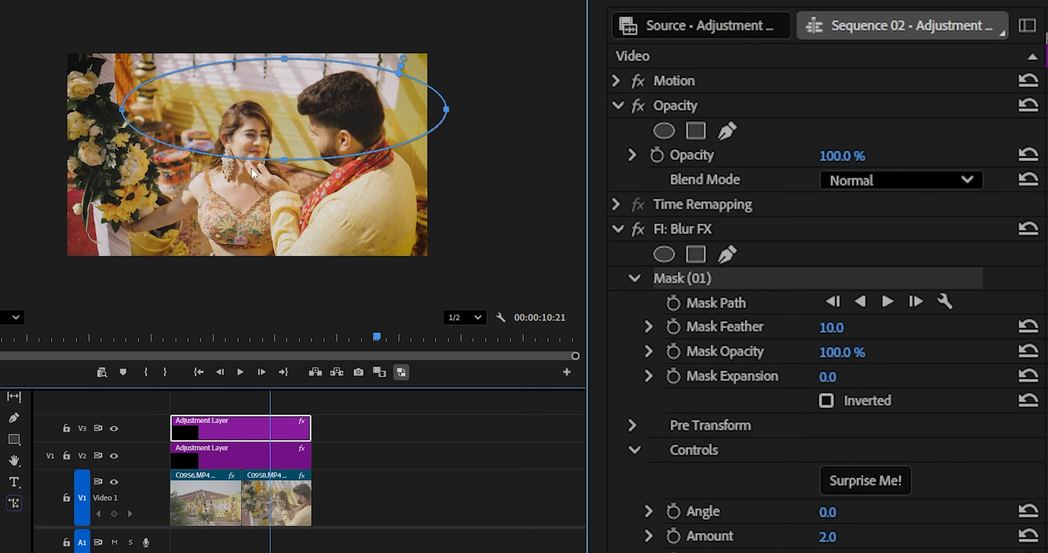
{"action": "left_click_drag", "start_coordinate": [284, 160], "coordinate": [266, 337]}
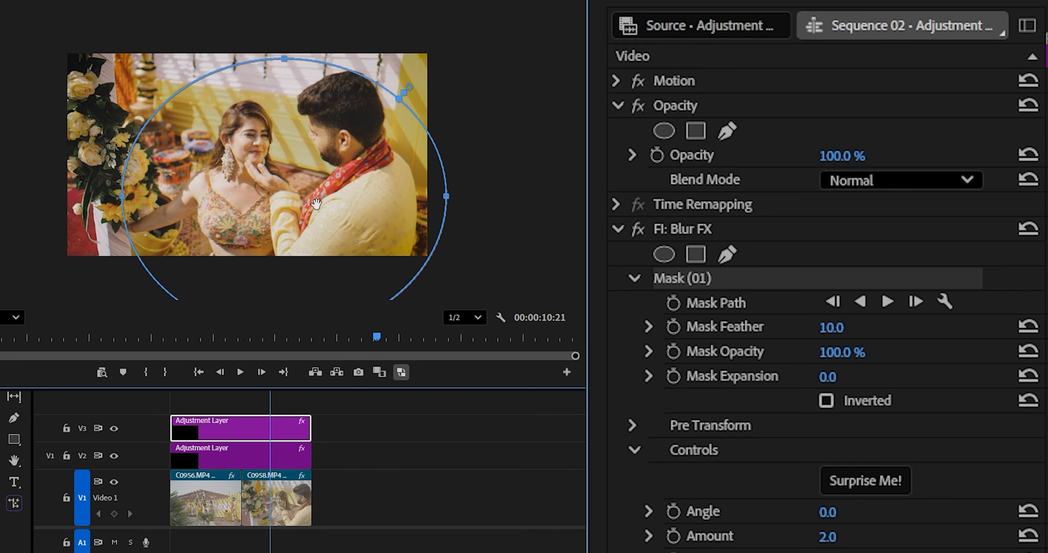
{"action": "left_click_drag", "start_coordinate": [313, 207], "coordinate": [302, 175]}
{"action": "left_click_drag", "start_coordinate": [113, 161], "coordinate": [150, 162]}
{"action": "left_click_drag", "start_coordinate": [273, 179], "coordinate": [267, 172]}
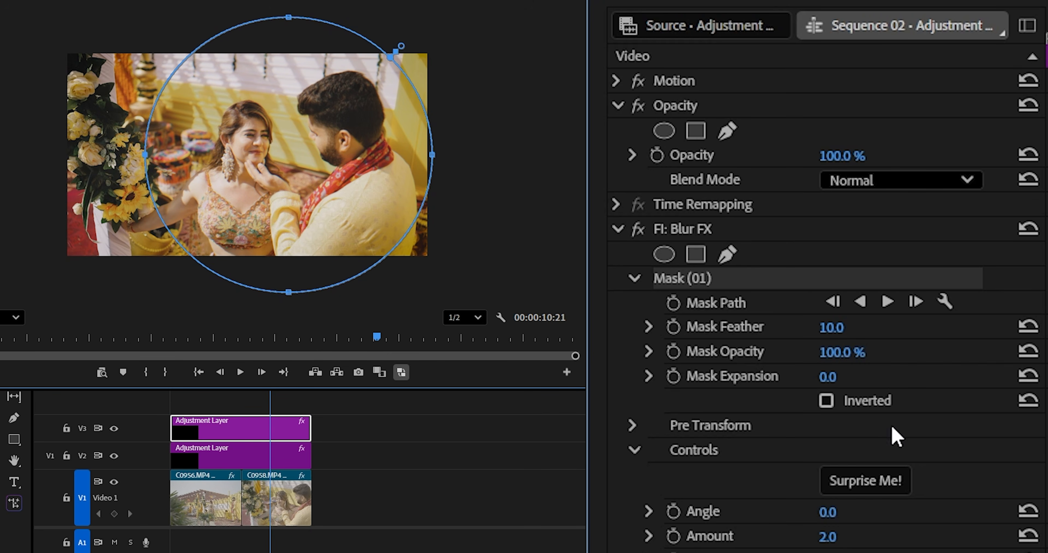
Invert the Blur FX mask, raise its feather to 631 and fine-tune its position around the couple.
{"action": "left_click", "coordinate": [873, 402]}
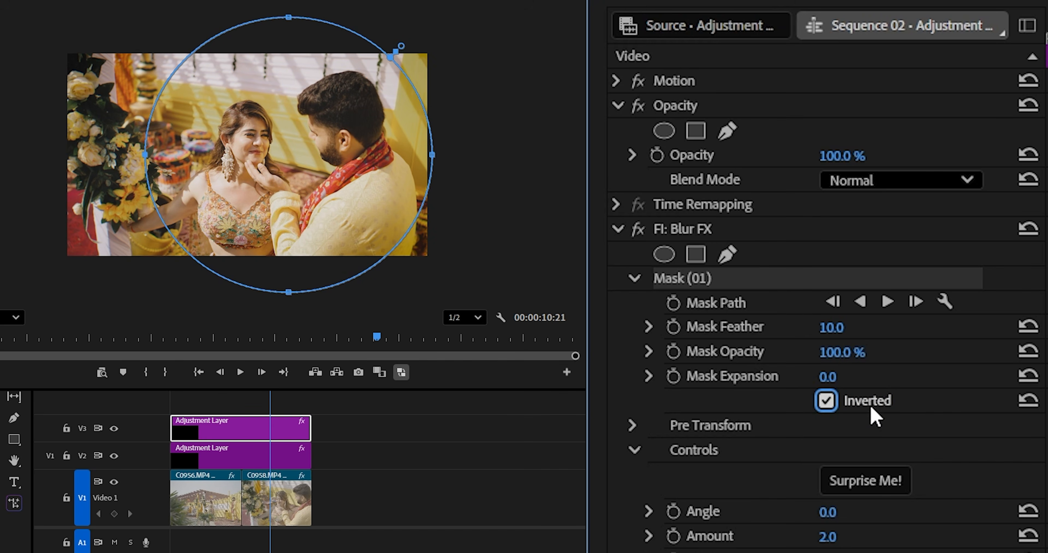
{"action": "left_click_drag", "start_coordinate": [839, 328], "coordinate": [940, 328]}
{"action": "left_click_drag", "start_coordinate": [1037, 328], "coordinate": [1047, 328]}
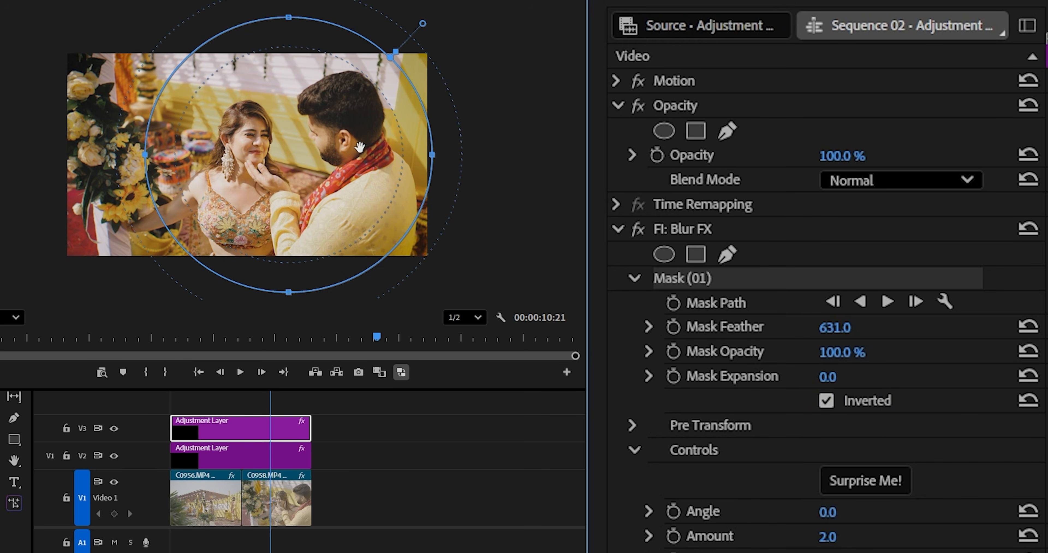
{"action": "left_click_drag", "start_coordinate": [339, 149], "coordinate": [337, 149]}
Set the Blur FX Amount to 4 and play the sequence from the start to check the edge blur.
{"action": "left_click", "coordinate": [834, 537]}
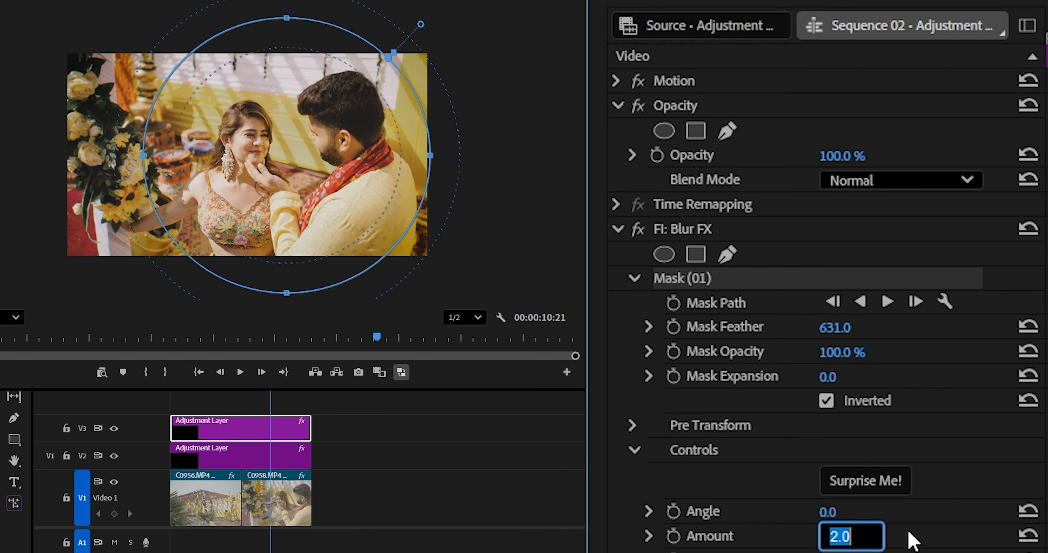
{"action": "type", "text": "4"}
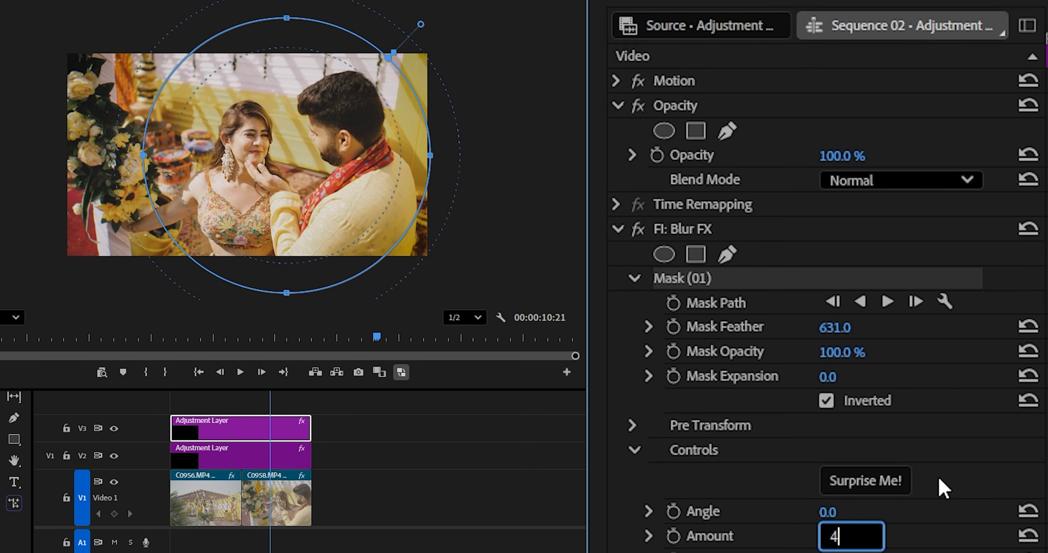
{"action": "key", "text": "Return"}
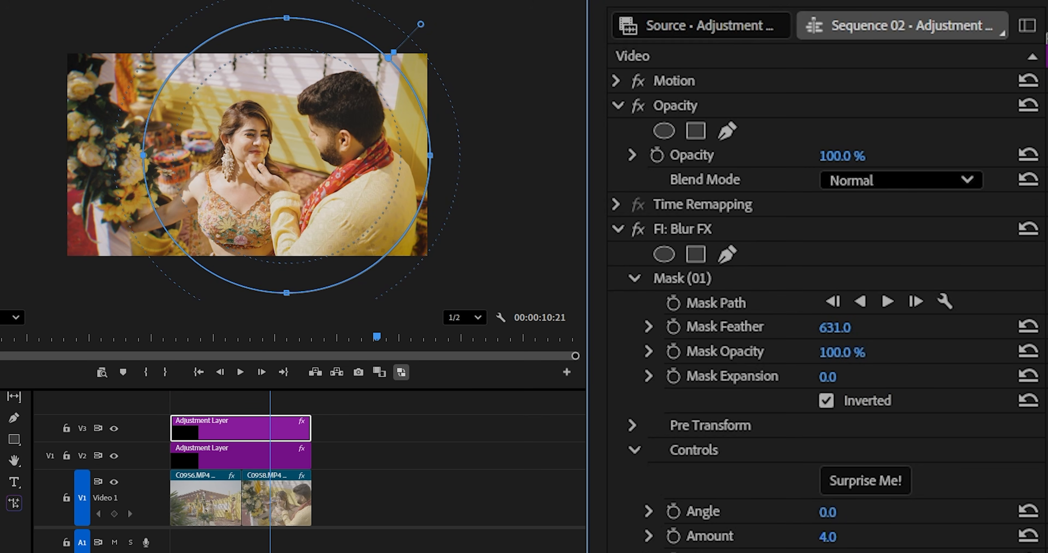
{"action": "left_click", "coordinate": [618, 229]}
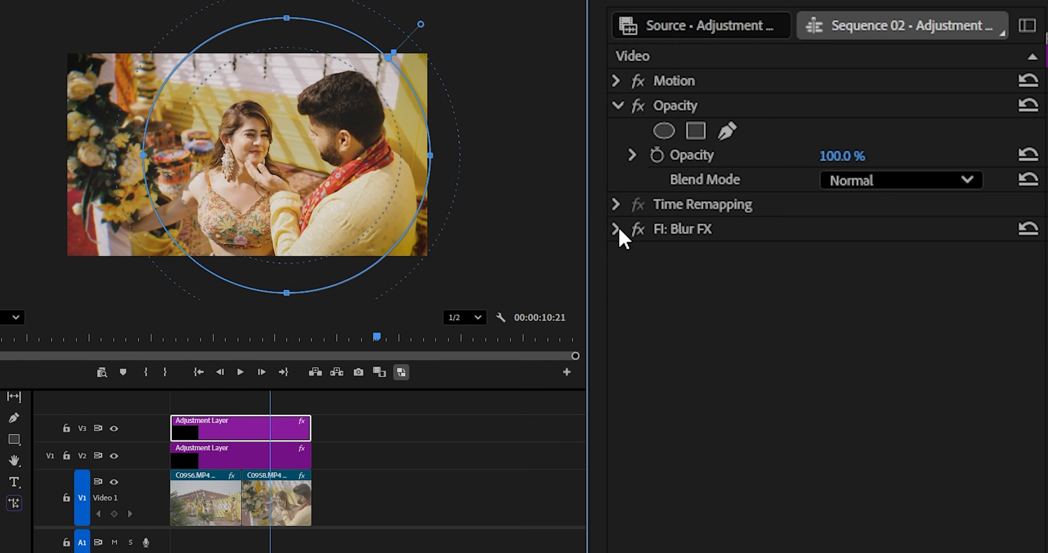
{"action": "key", "text": "Up"}
{"action": "key", "text": "Up"}
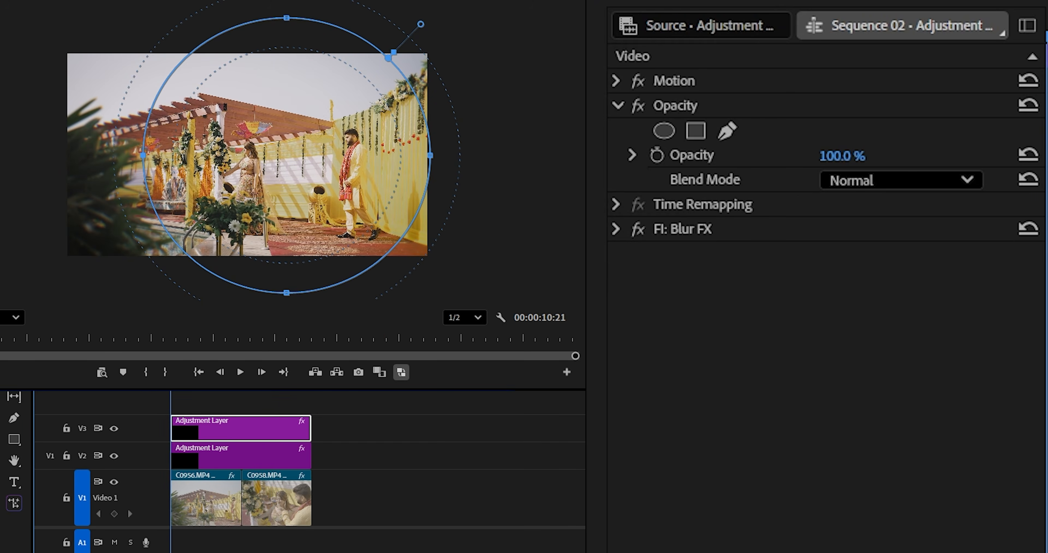
{"action": "key", "text": "space"}
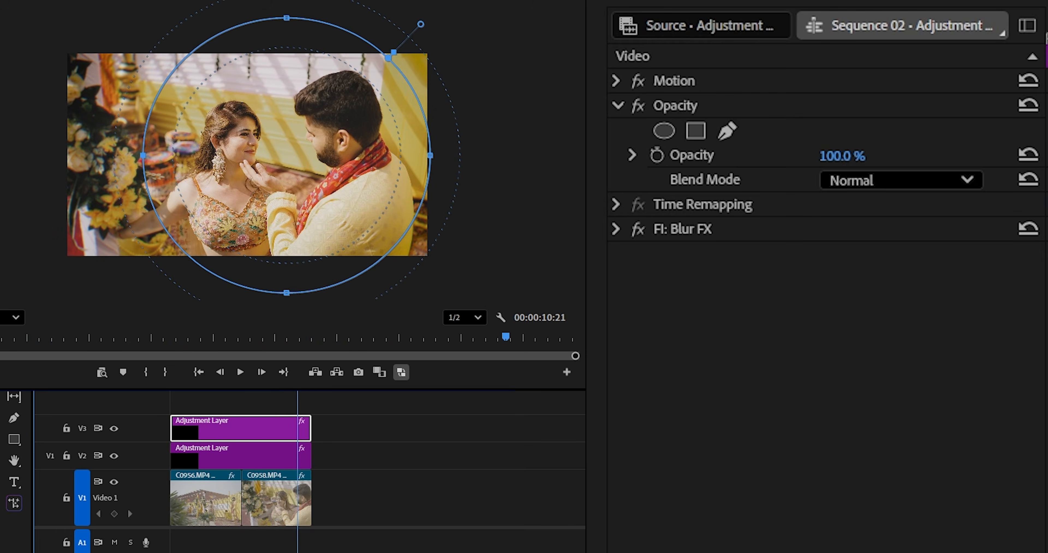
Try to split the V3 adjustment layer at the cut between the clips and reshape the first part's blur mask, and undo both.
{"action": "left_click_drag", "start_coordinate": [281, 390], "coordinate": [242, 389]}
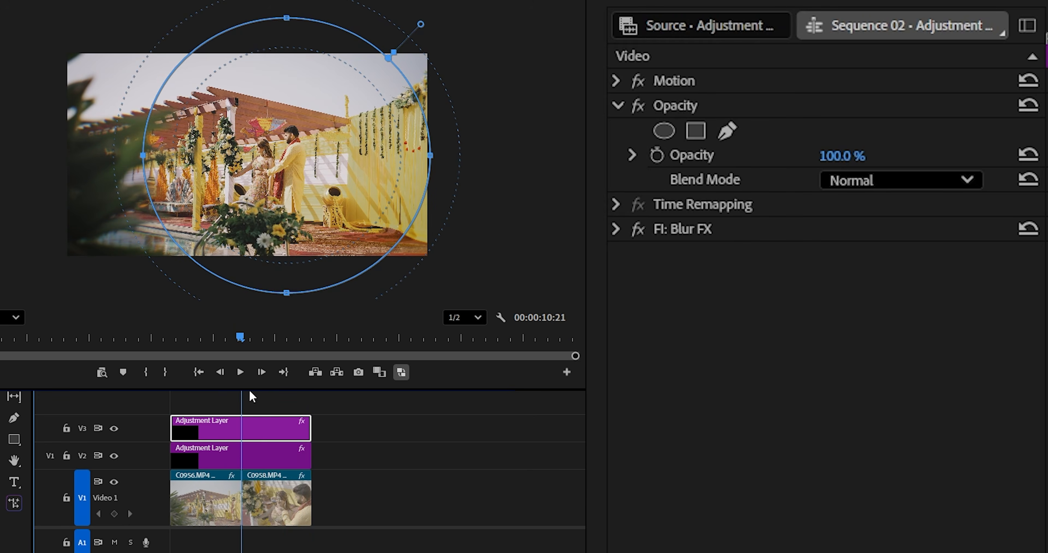
{"action": "key", "text": "ctrl+k"}
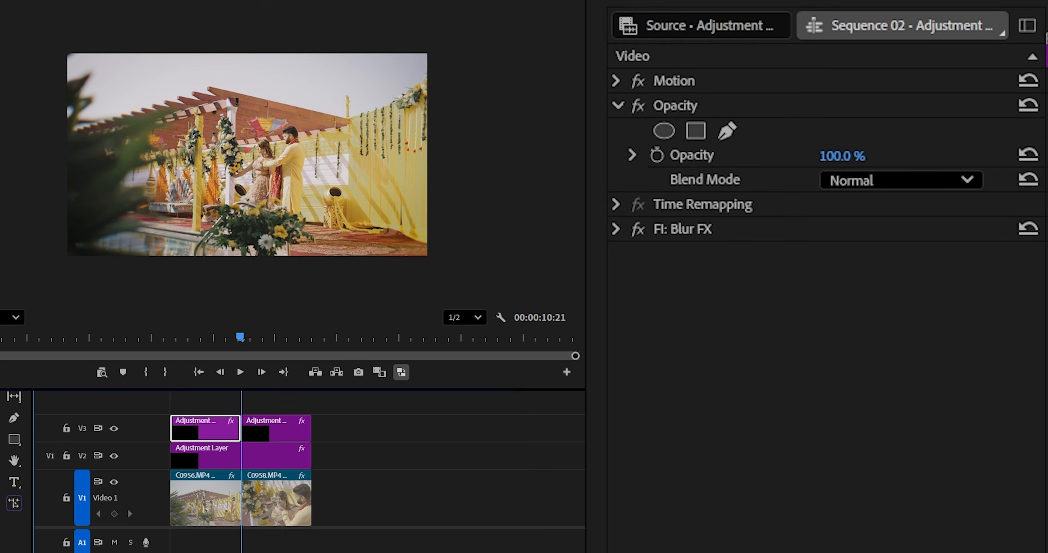
{"action": "left_click", "coordinate": [198, 391]}
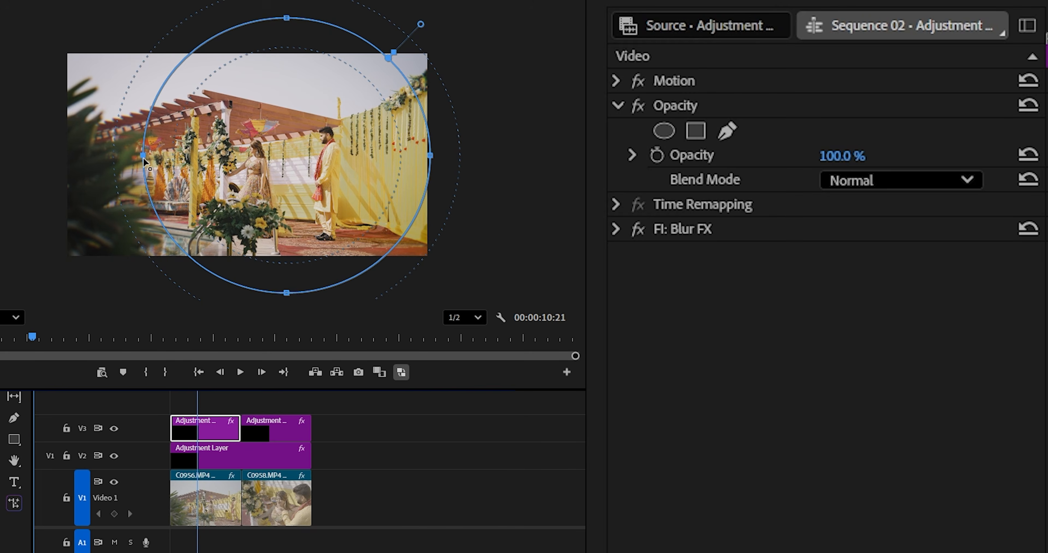
{"action": "left_click_drag", "start_coordinate": [144, 163], "coordinate": [175, 163]}
{"action": "key", "text": "ctrl+z"}
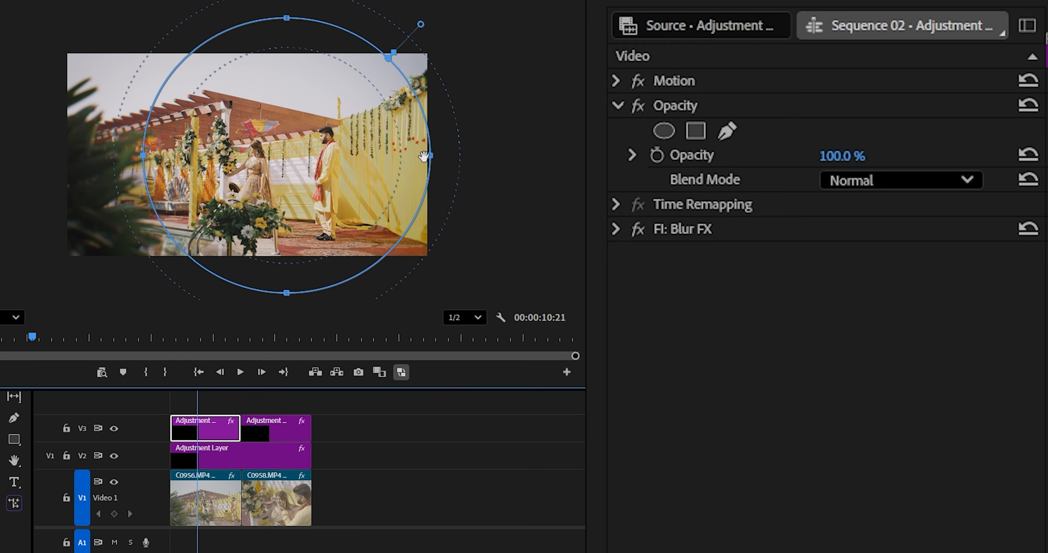
{"action": "key", "text": "ctrl+z"}
Compare the first clip in the enlarged preview with Blur FX switched off and on, leaving the effect enabled.
{"action": "left_click", "coordinate": [12, 317]}
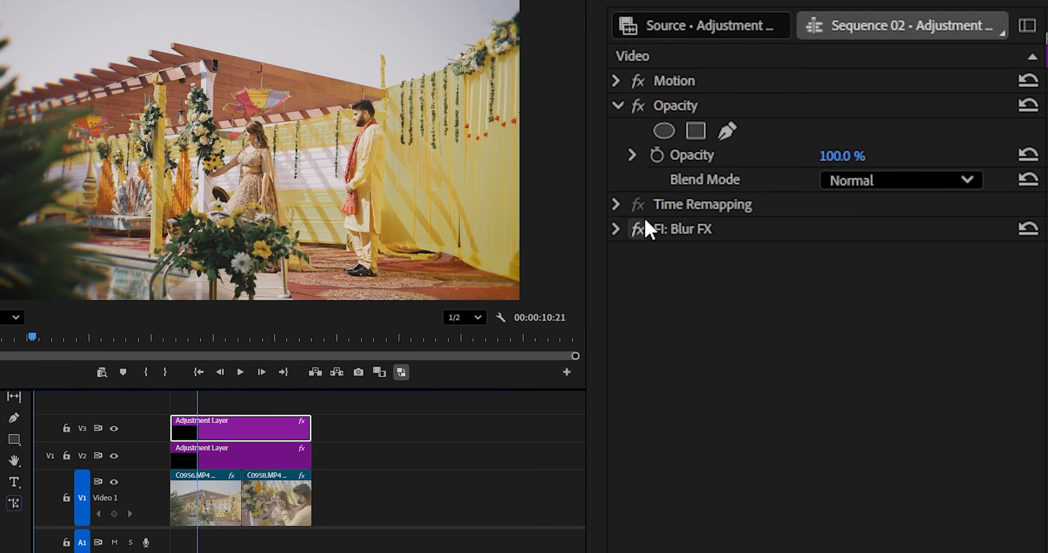
{"action": "left_click", "coordinate": [633, 235]}
{"action": "left_click", "coordinate": [634, 235]}
{"action": "left_click", "coordinate": [636, 235]}
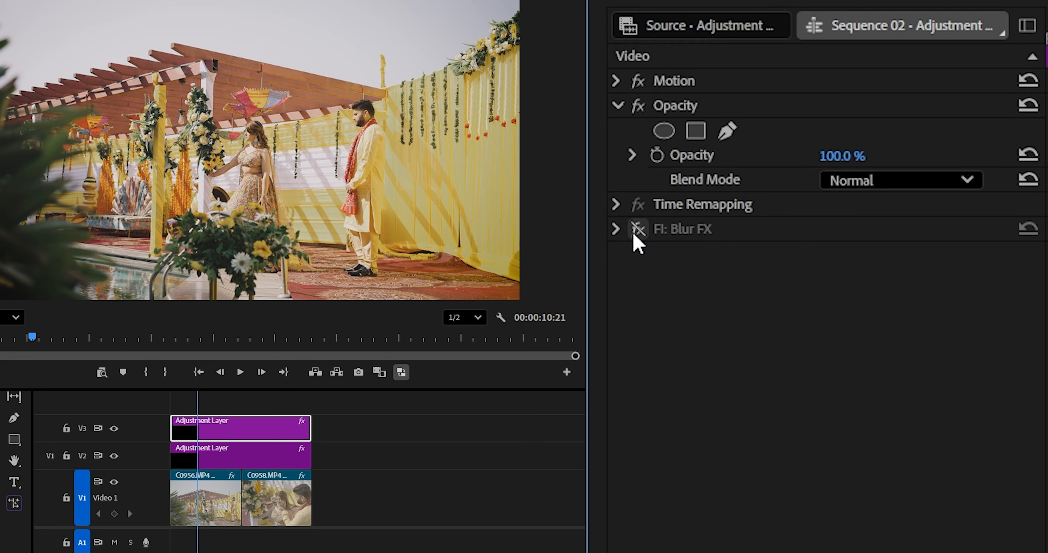
{"action": "left_click", "coordinate": [636, 235]}
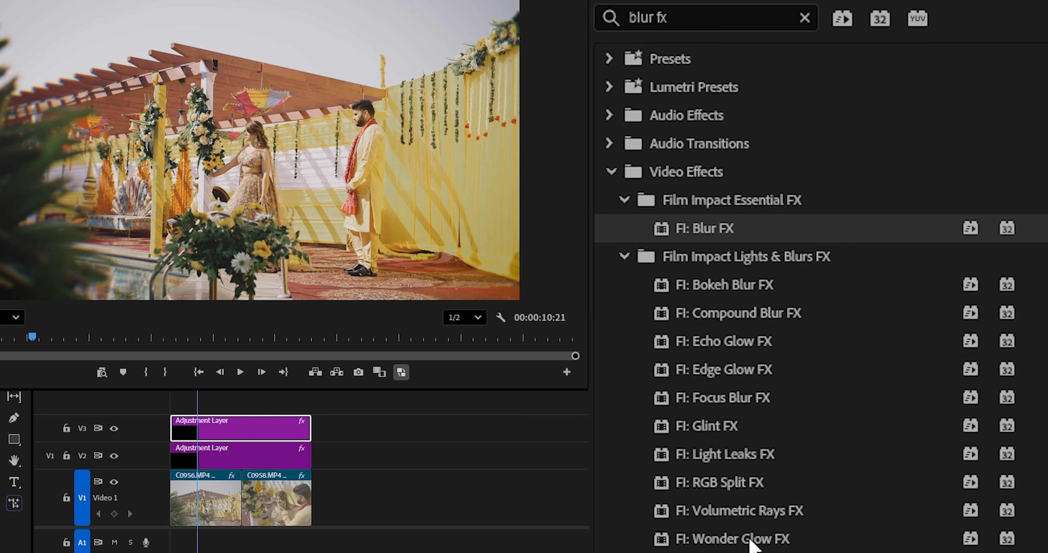
Apply FI: Wonder Glow FX to the V3 adjustment layer and bring up its controls over the close-up clip.
{"action": "left_click", "coordinate": [784, 544]}
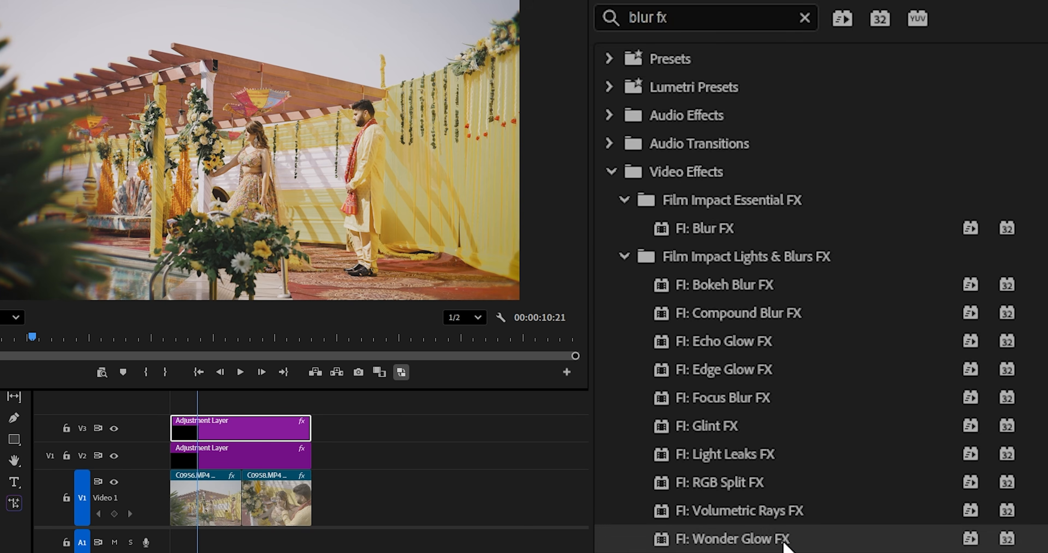
{"action": "left_click_drag", "start_coordinate": [197, 400], "coordinate": [214, 427]}
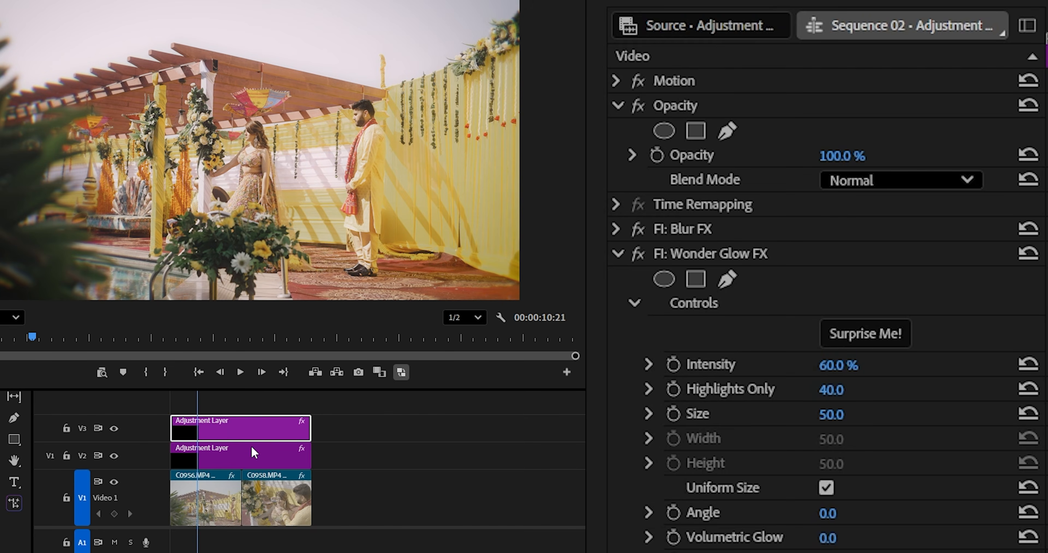
{"action": "left_click", "coordinate": [617, 254]}
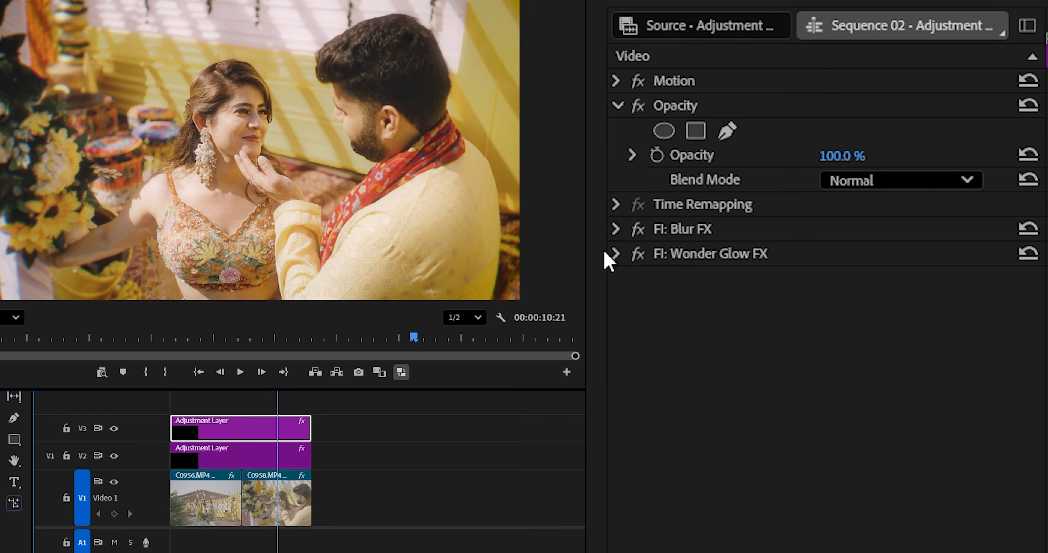
{"action": "left_click", "coordinate": [616, 254]}
{"action": "scroll", "coordinate": [645, 457], "scroll_direction": "down", "scroll_amount": 3}
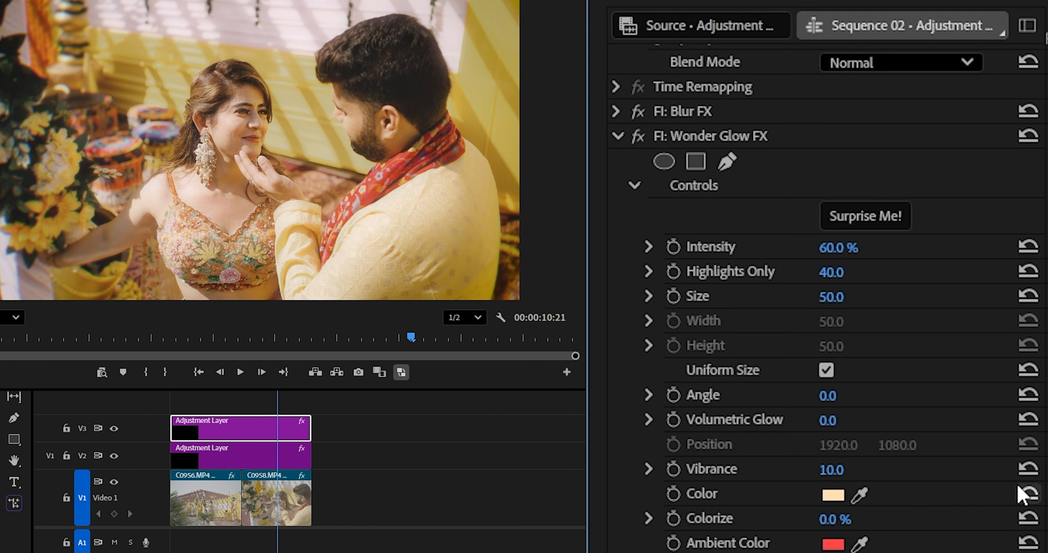
Compare the close-up with Wonder Glow FX off and on, and set the effect's Intensity to 40%.
{"action": "left_click", "coordinate": [637, 136]}
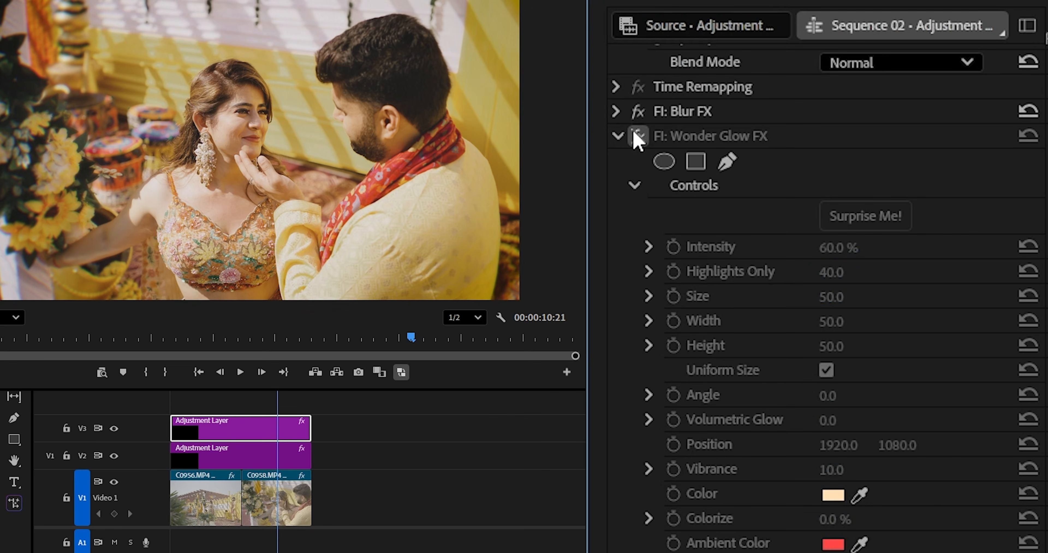
{"action": "left_click", "coordinate": [637, 136]}
{"action": "left_click", "coordinate": [637, 137]}
{"action": "left_click", "coordinate": [637, 137]}
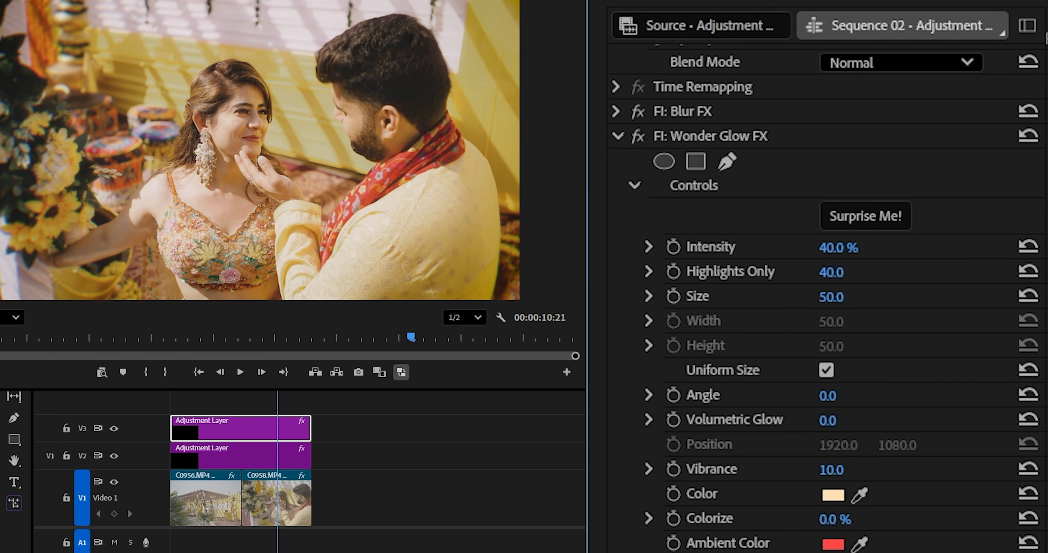
{"action": "left_click", "coordinate": [618, 136]}
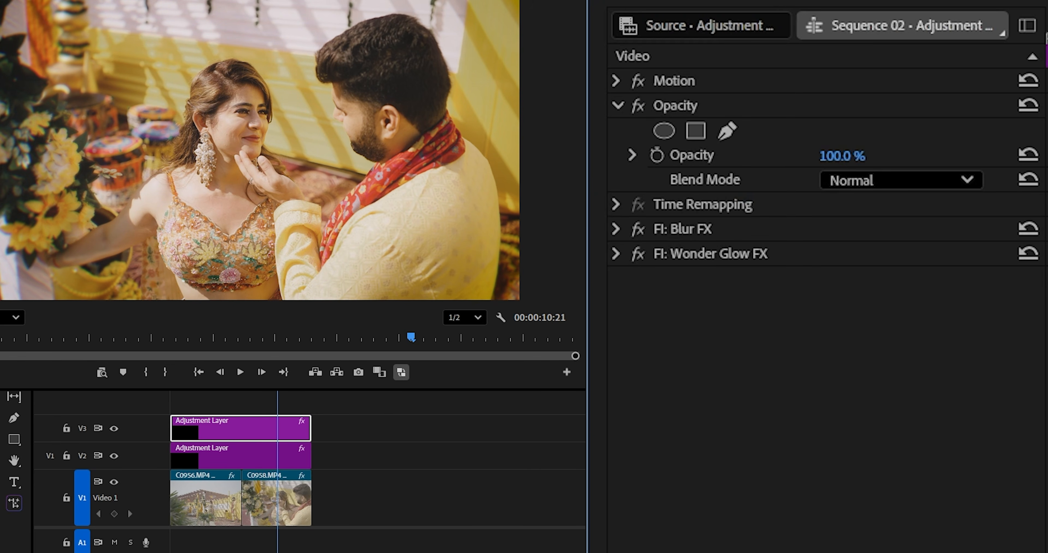
Compare the close-up clip with the V3 adjustment layer hidden and shown, leave it shown, and play back the graded sequence.
{"action": "left_click", "coordinate": [114, 428]}
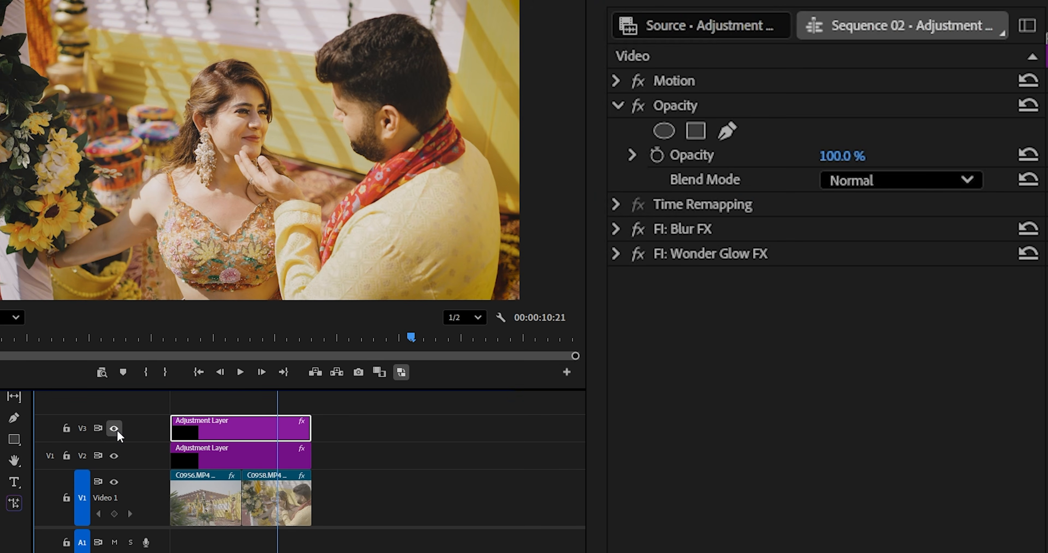
{"action": "left_click", "coordinate": [115, 428]}
{"action": "left_click", "coordinate": [115, 428]}
{"action": "left_click_drag", "start_coordinate": [277, 393], "coordinate": [234, 392]}
{"action": "key", "text": "space"}
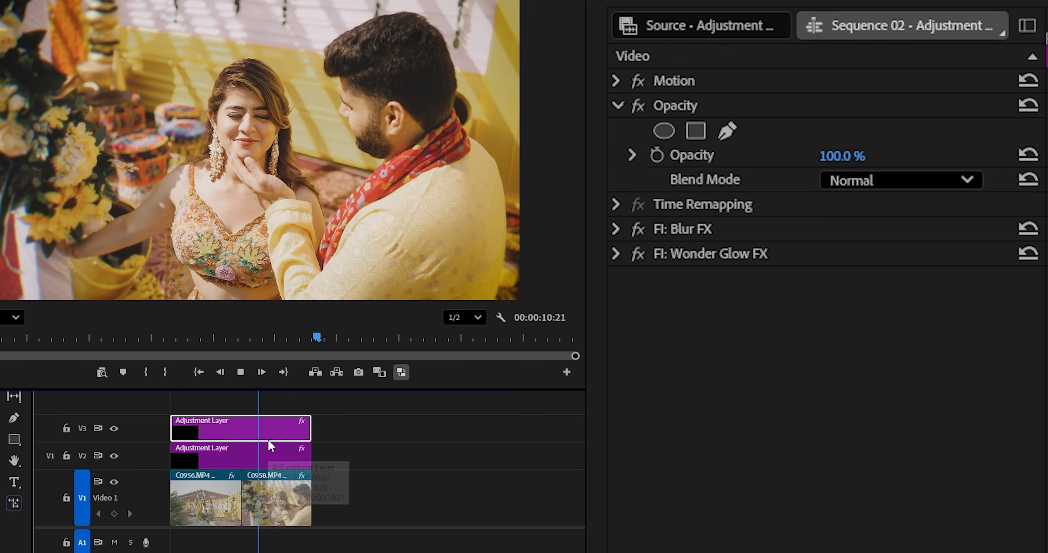
{"action": "key", "text": "space"}
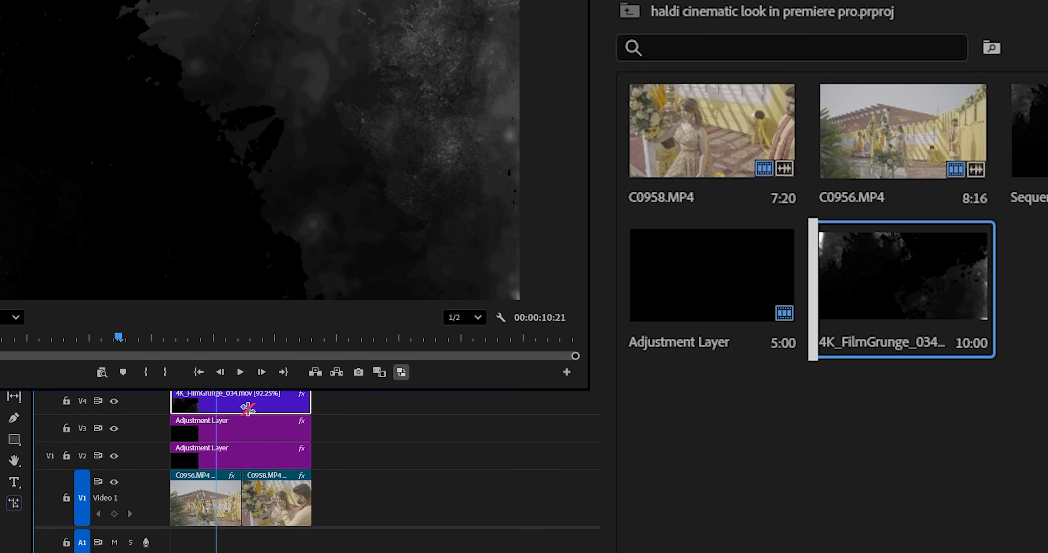
Set the blend mode of the 4K_FilmGrunge_034.mov overlay on V4 to Screen and play it over the first clip.
{"action": "left_click_drag", "start_coordinate": [247, 407], "coordinate": [379, 420]}
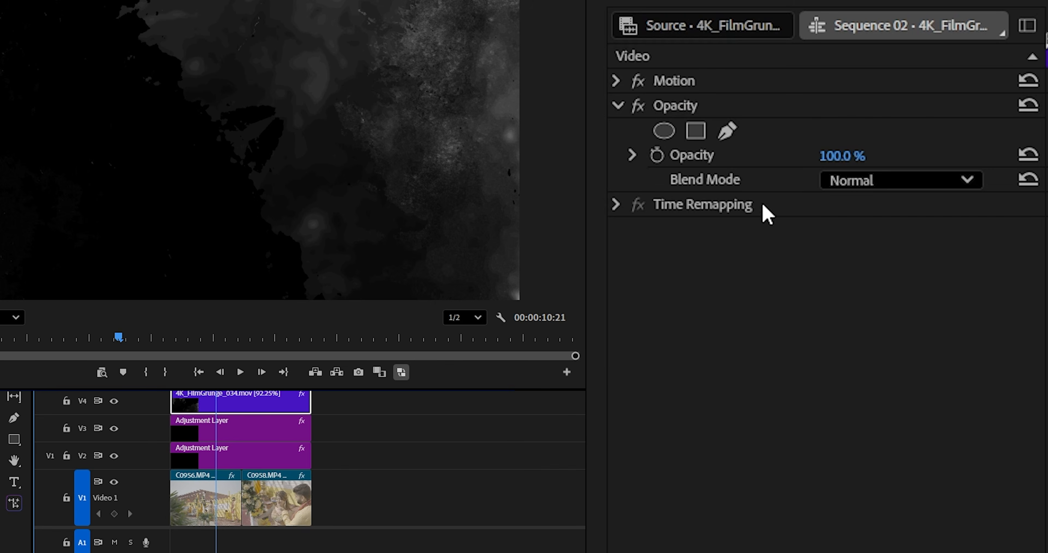
{"action": "left_click", "coordinate": [891, 182]}
{"action": "left_click", "coordinate": [935, 464]}
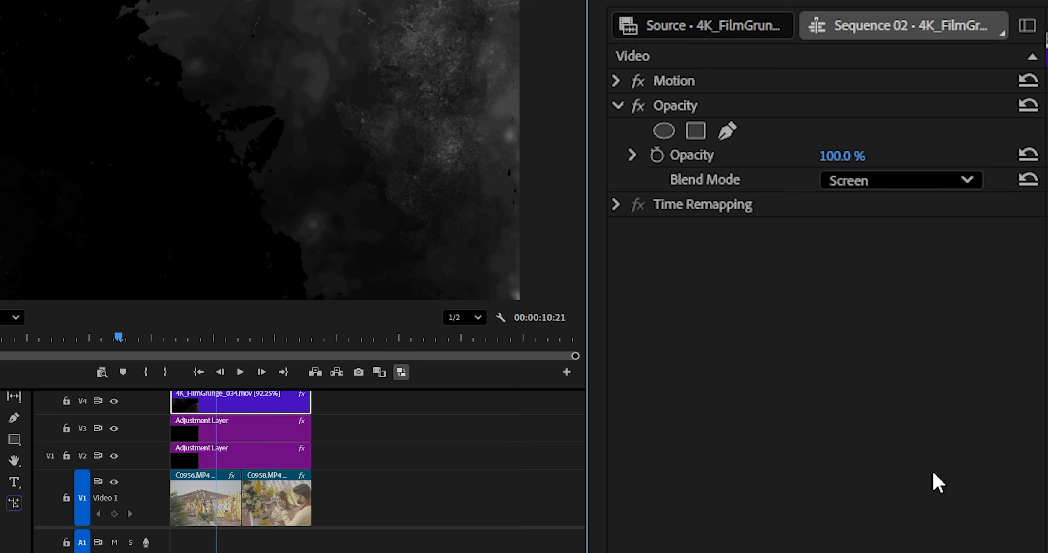
{"action": "key", "text": "space"}
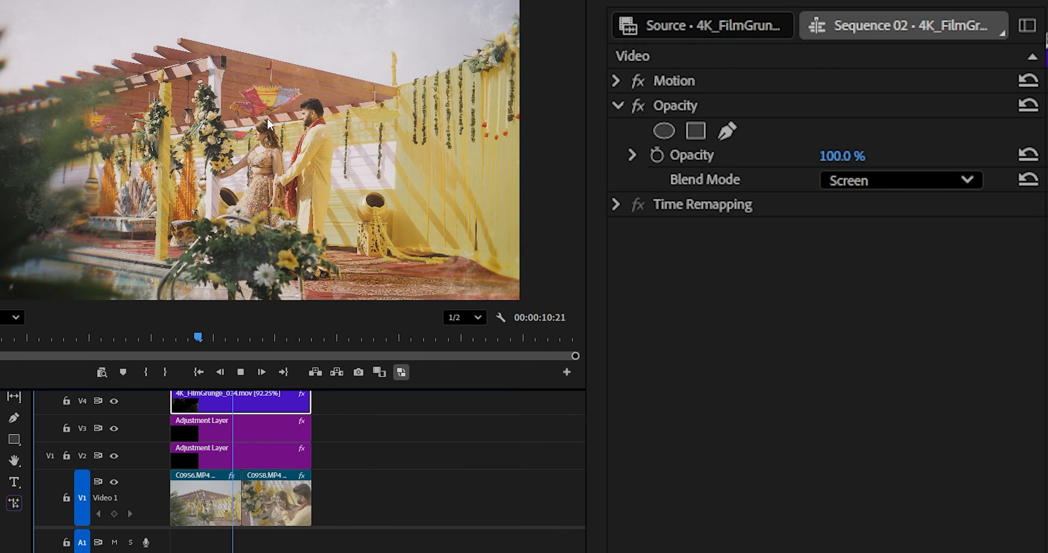
Try the film grunge overlay at 20% opacity and play the sequence from the start.
{"action": "left_click_drag", "start_coordinate": [842, 156], "coordinate": [822, 156]}
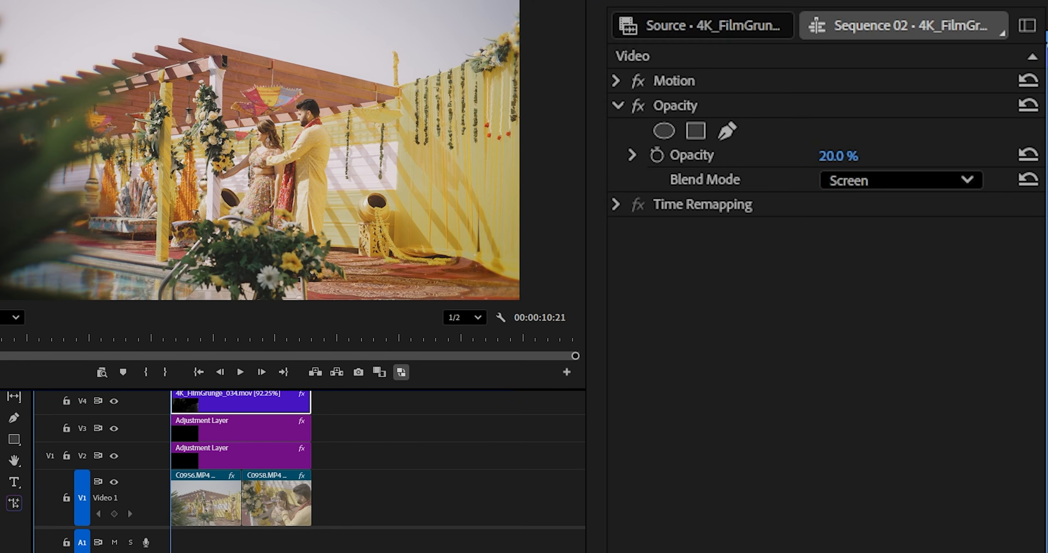
{"action": "key", "text": "space"}
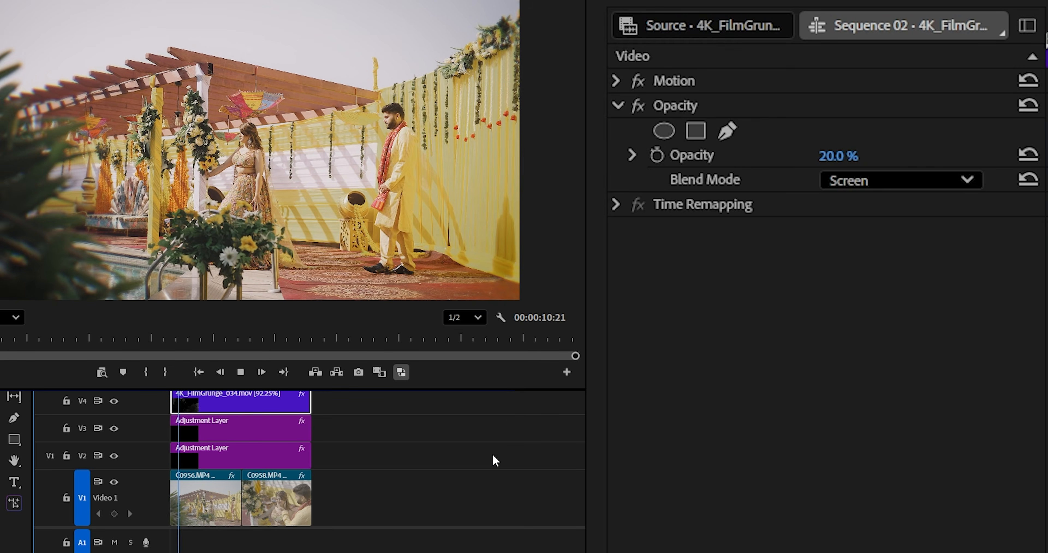
{"action": "key", "text": "space"}
Set the film grunge overlay's opacity to 5% and play back the first clip to check it.
{"action": "left_click", "coordinate": [833, 158]}
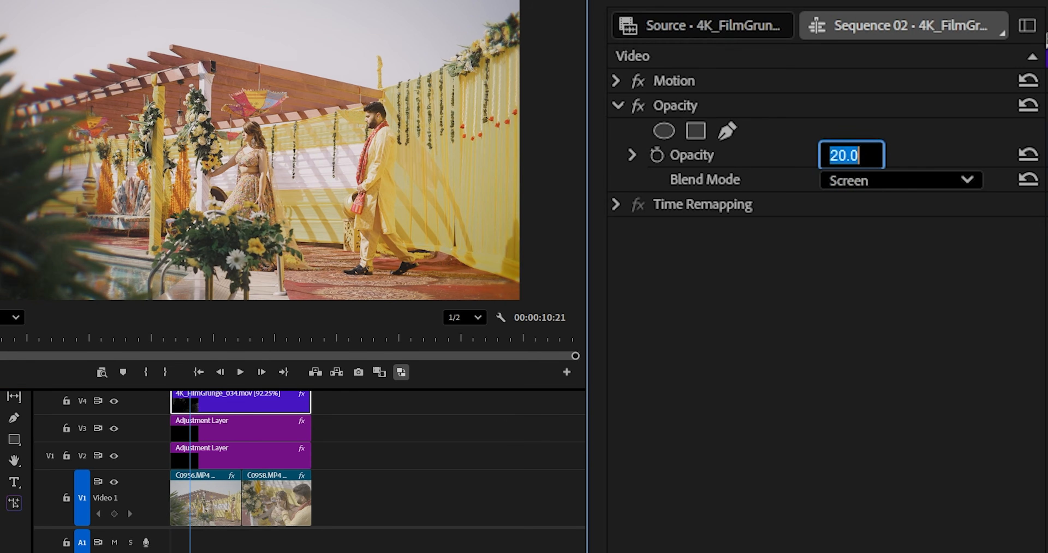
{"action": "type", "text": "5"}
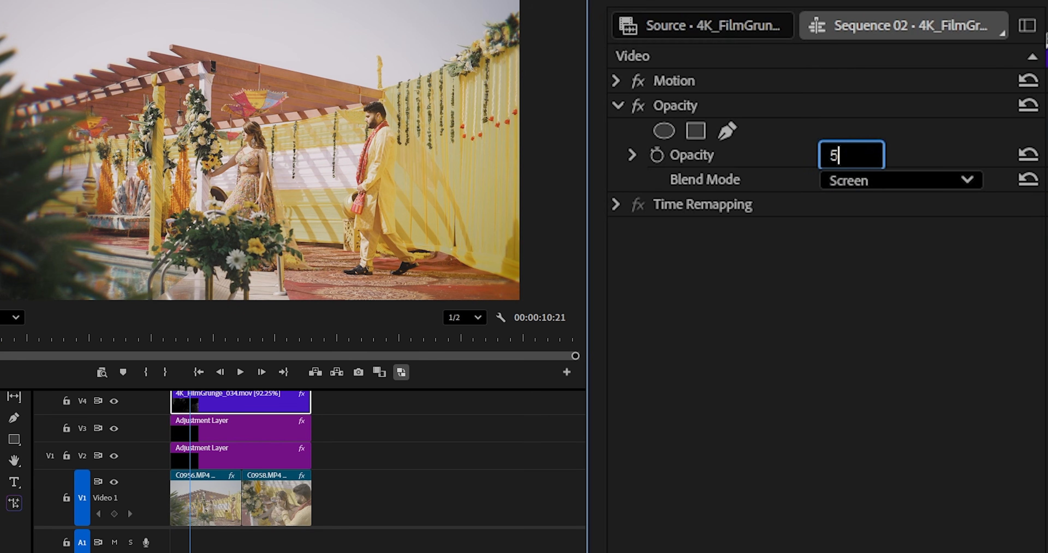
{"action": "key", "text": "Return"}
{"action": "key", "text": "space"}
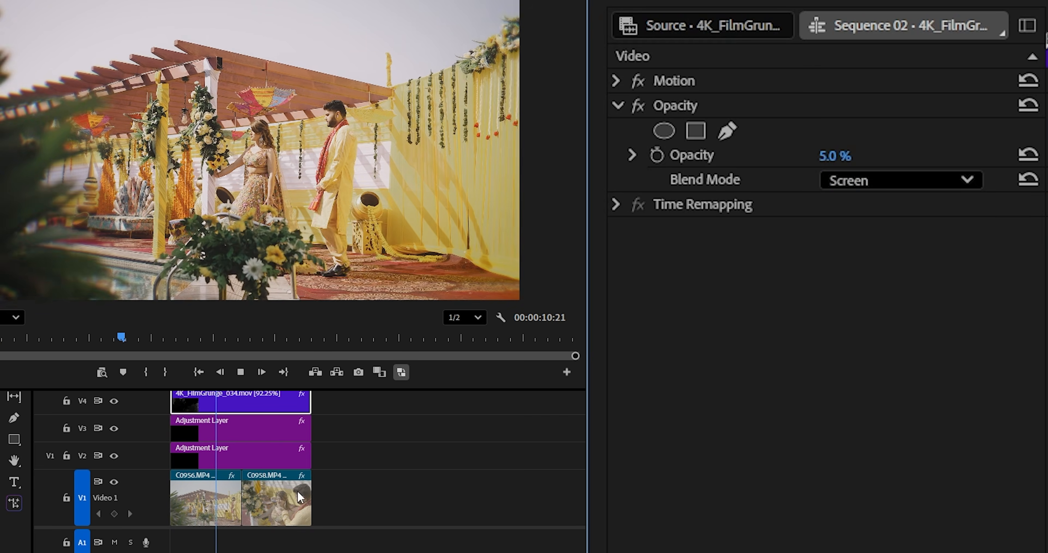
{"action": "key", "text": "space"}
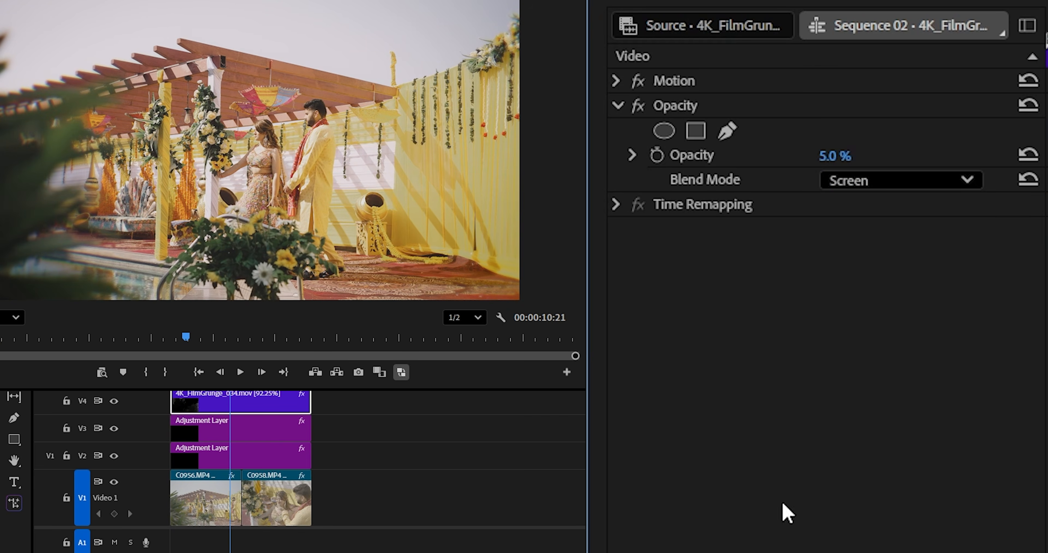
Copy the Blur FX mask from the V3 adjustment layer to the film grunge overlay's Opacity, and narrow the ellipse on both sides around the couple.
{"action": "left_click", "coordinate": [247, 427]}
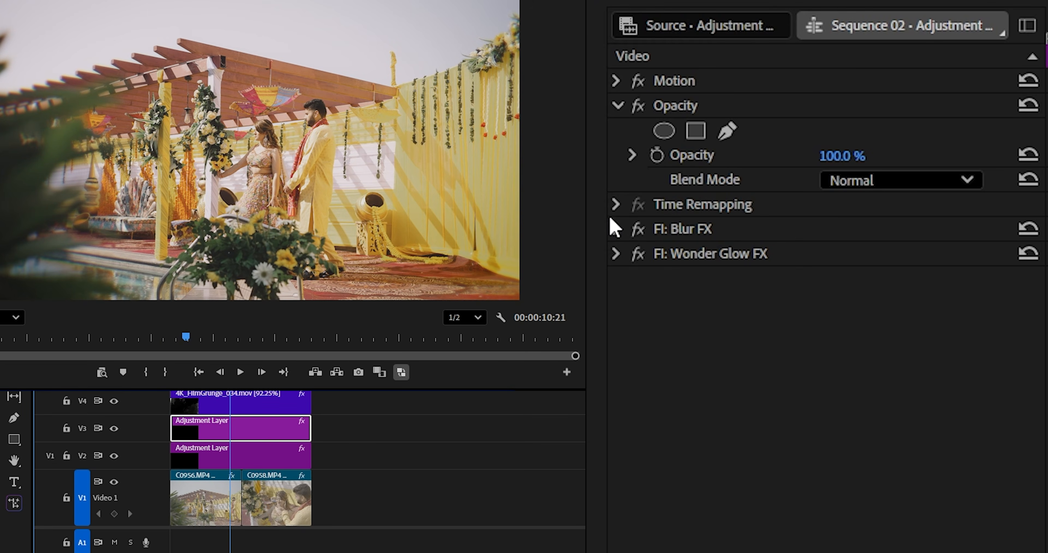
{"action": "left_click", "coordinate": [616, 229]}
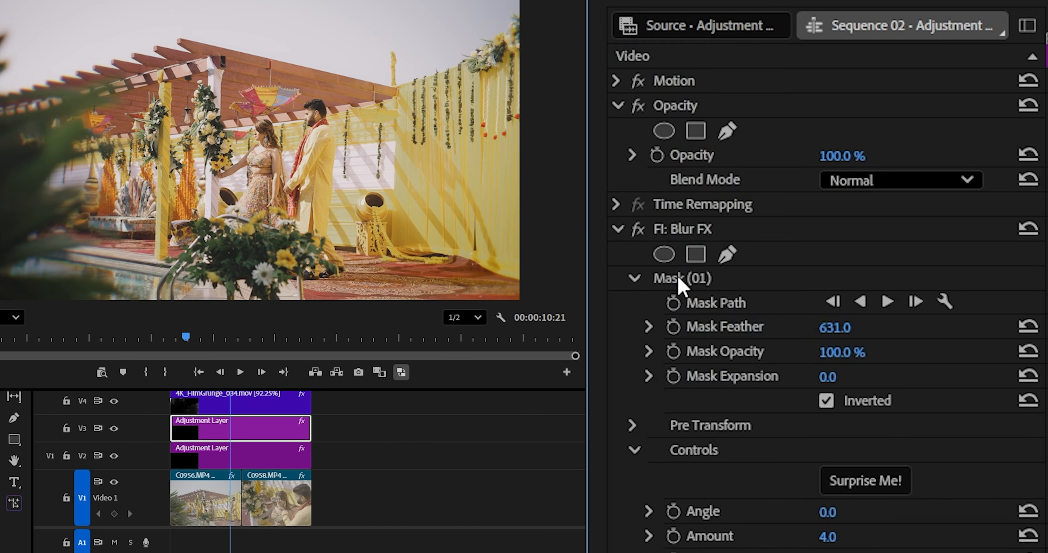
{"action": "right_click", "coordinate": [682, 285]}
{"action": "left_click", "coordinate": [778, 381]}
{"action": "left_click", "coordinate": [280, 407]}
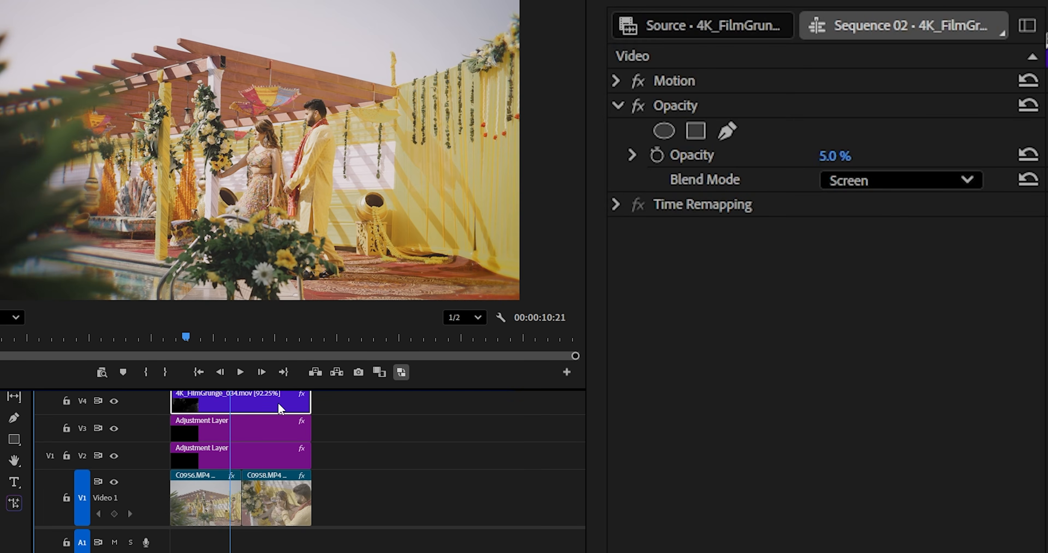
{"action": "right_click", "coordinate": [683, 105]}
{"action": "left_click", "coordinate": [752, 236]}
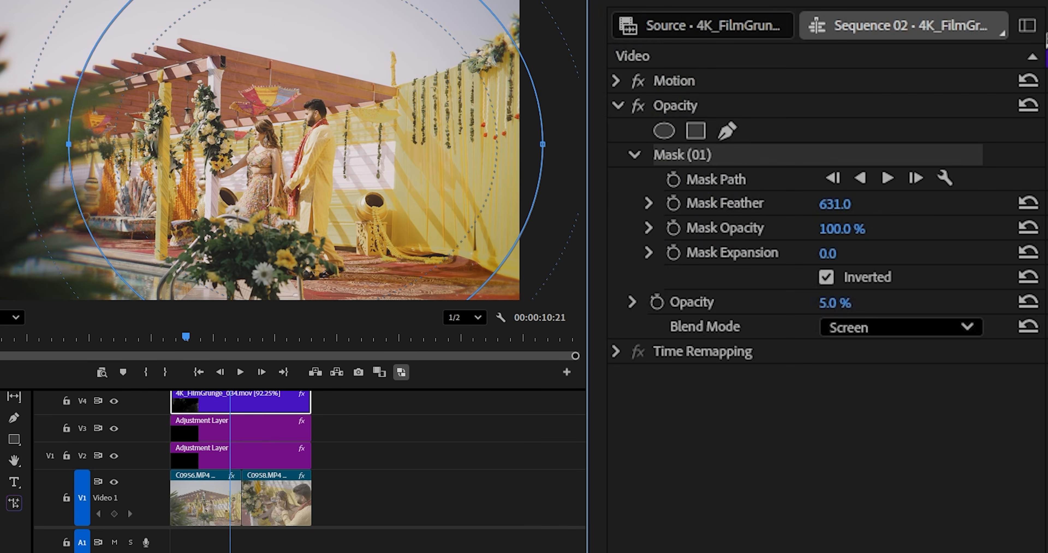
{"action": "left_click_drag", "start_coordinate": [68, 144], "coordinate": [122, 143]}
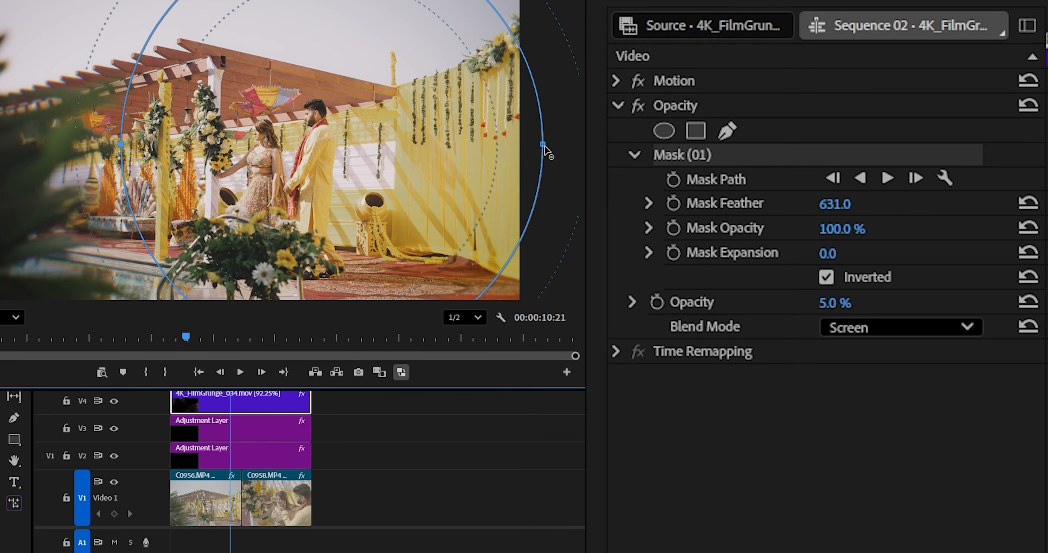
{"action": "left_click_drag", "start_coordinate": [543, 145], "coordinate": [468, 156]}
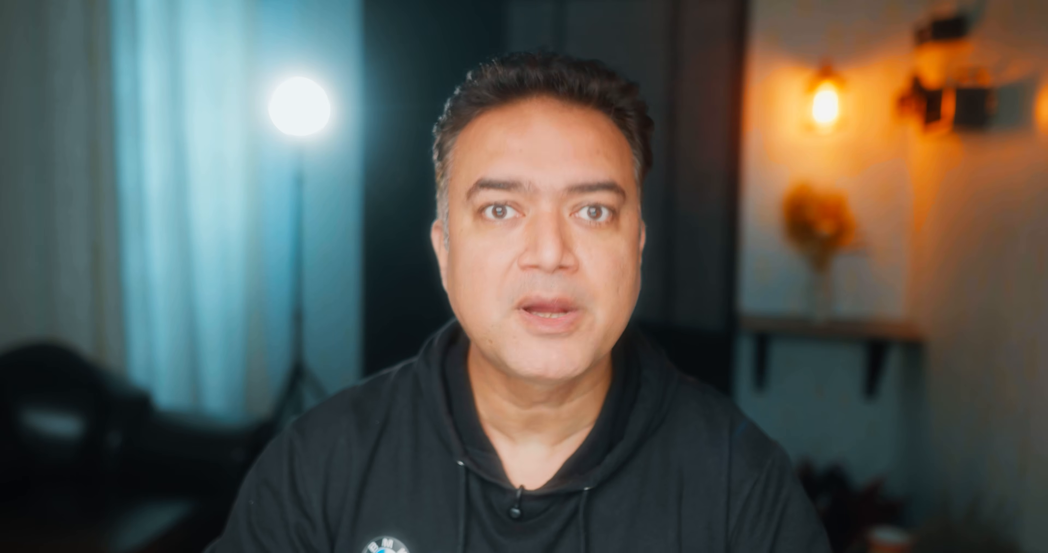